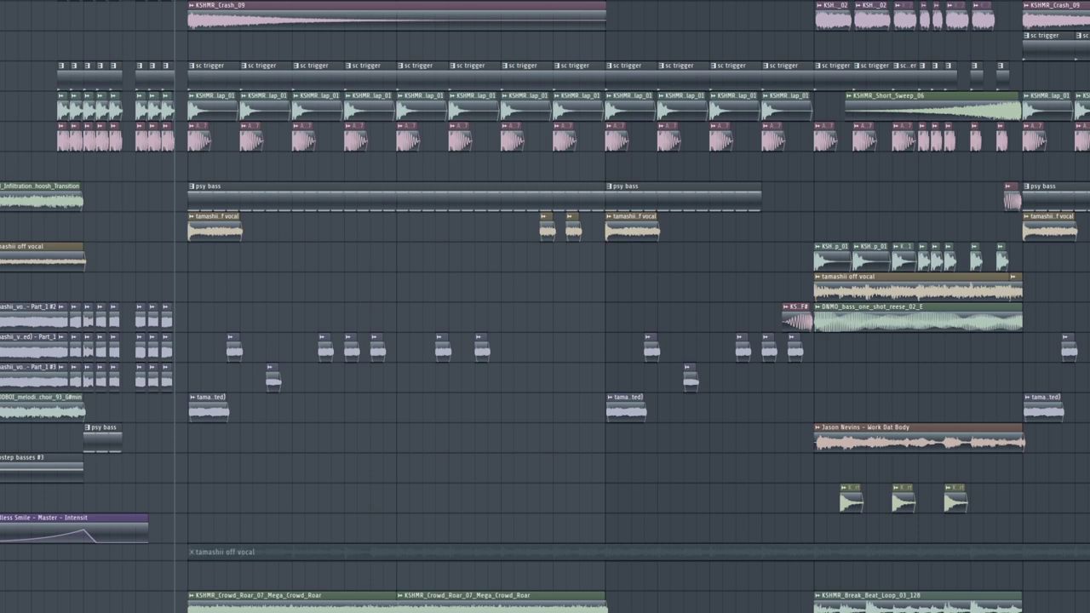
Play and stop the psy bass arrangement several times to listen through it.
key("space")
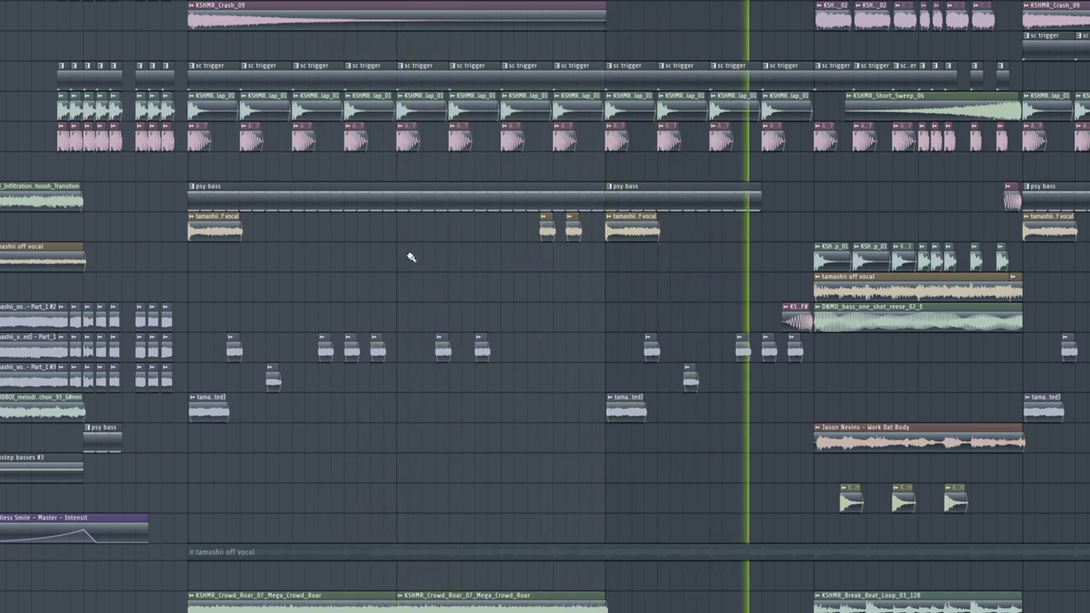
key("space")
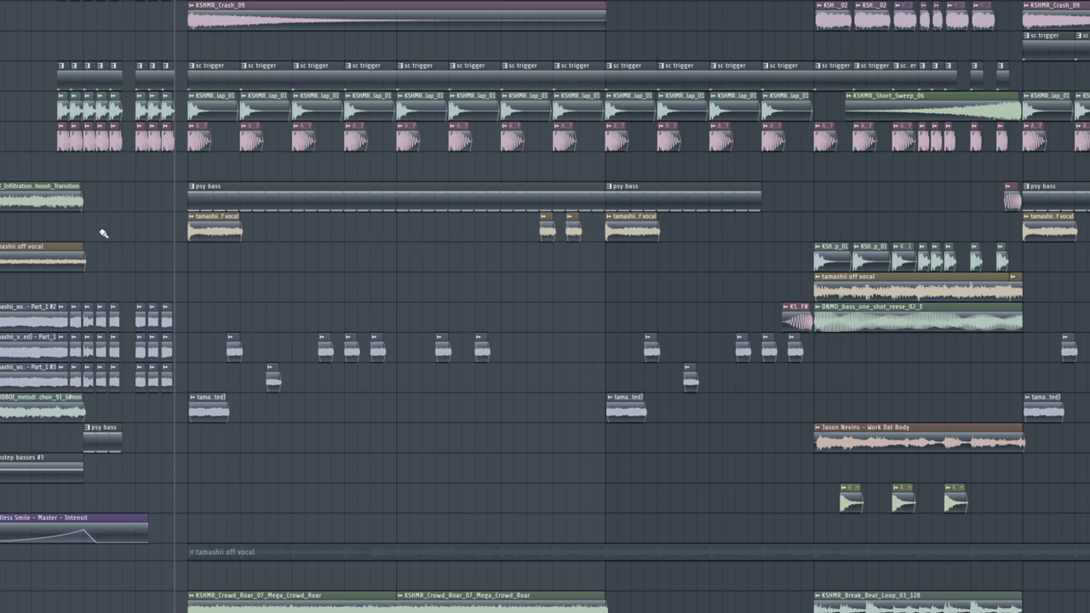
key("space")
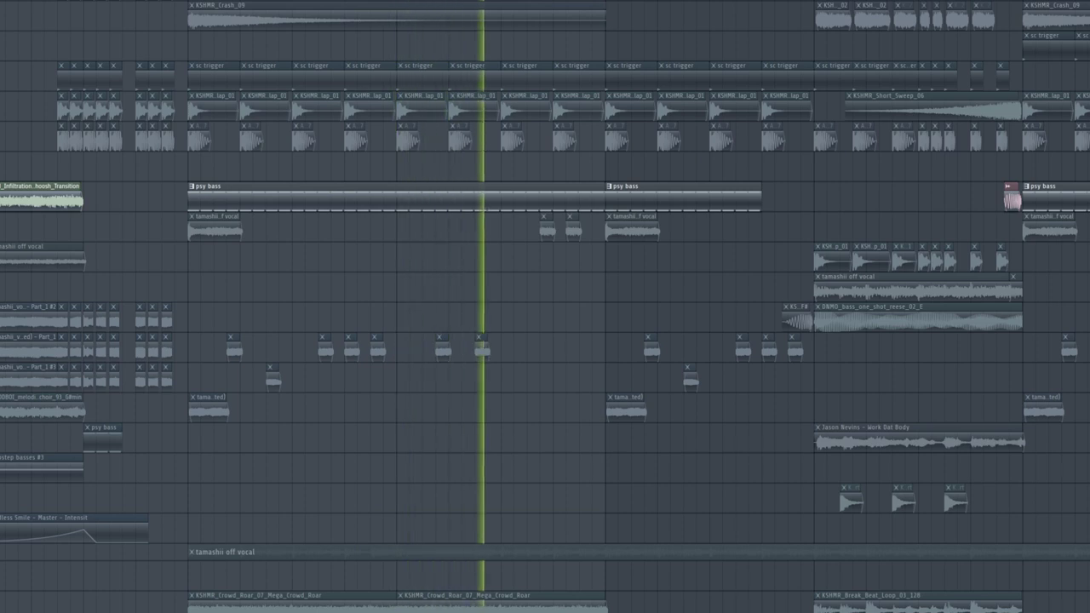
key("space")
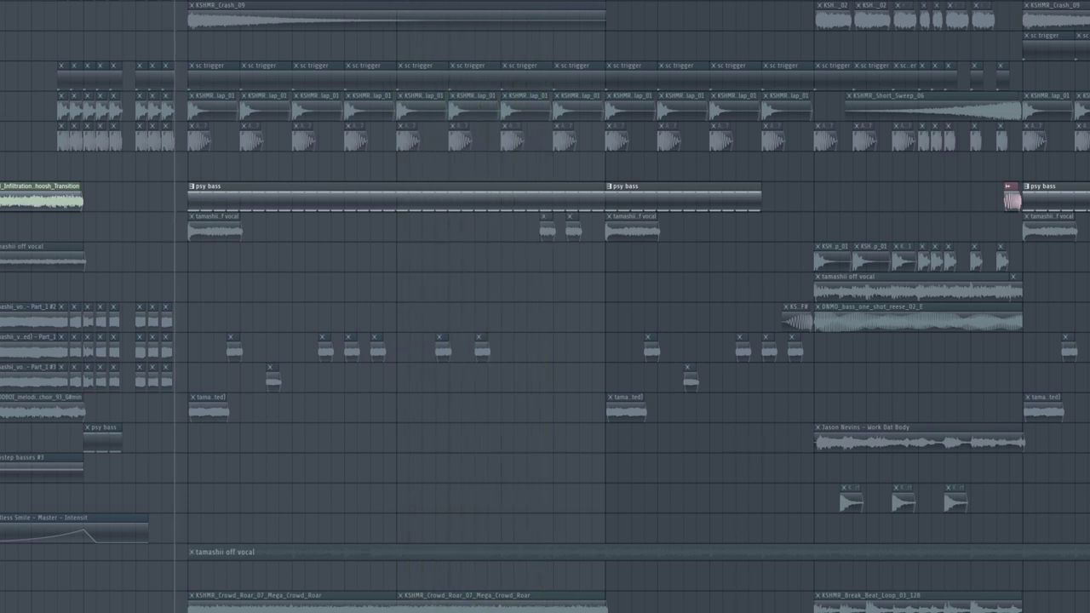
key("space")
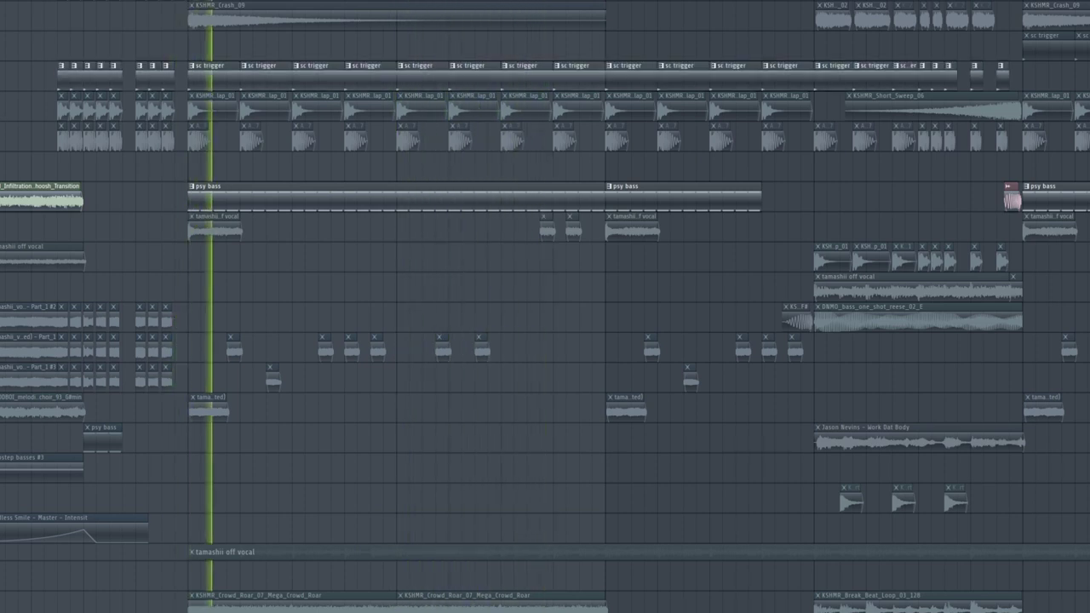
key("space")
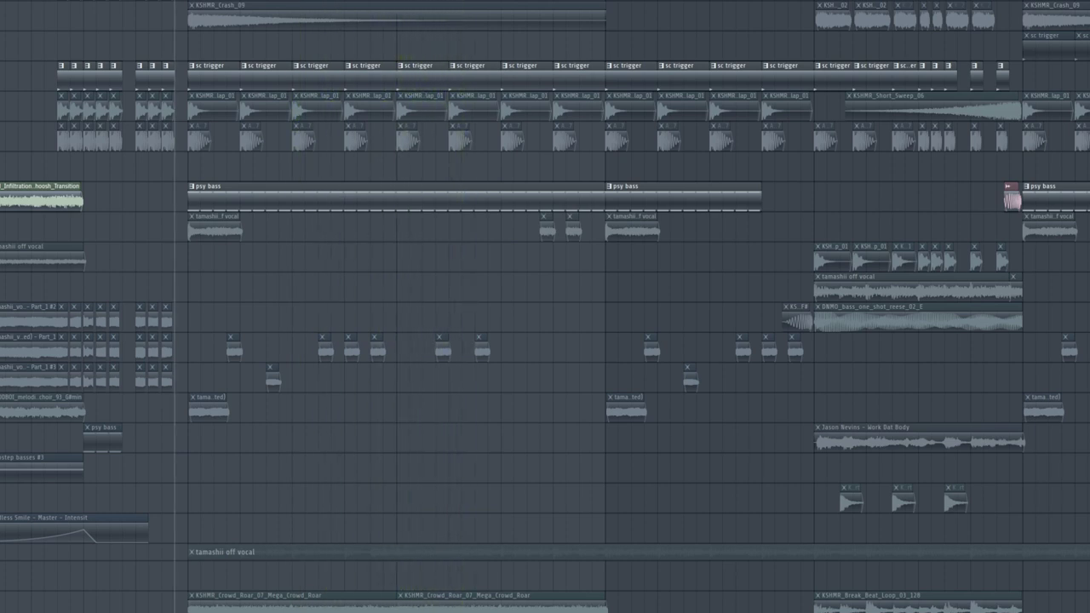
key("space")
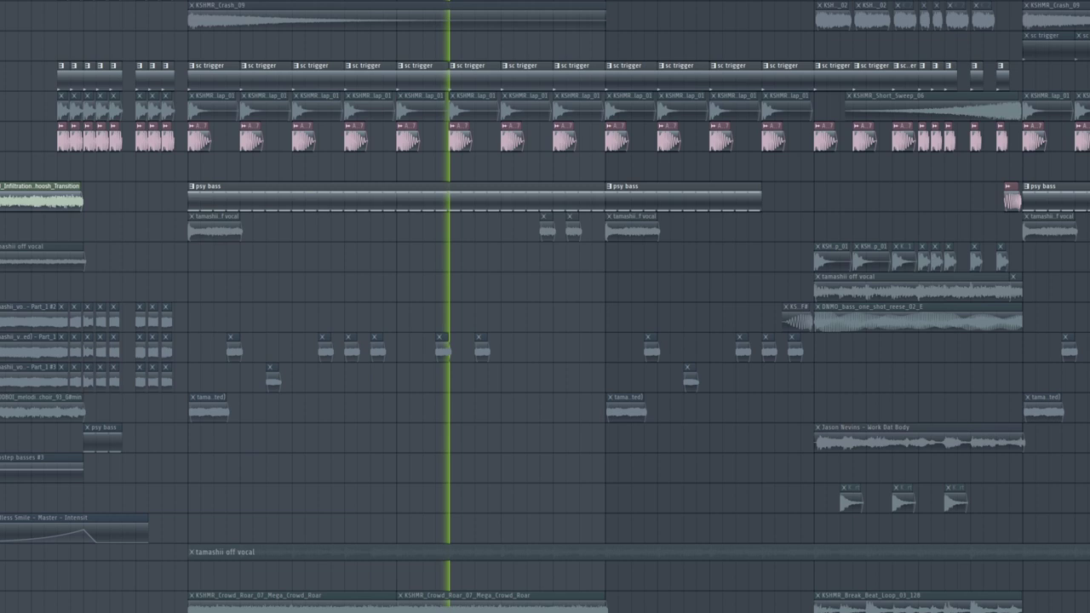
key("space")
key("space")
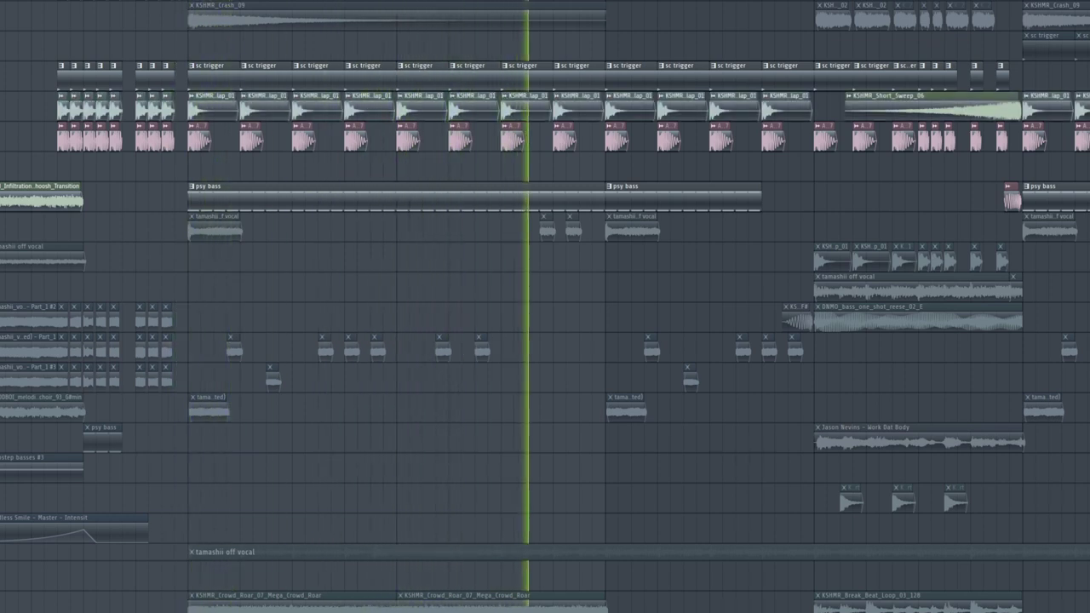
key("space")
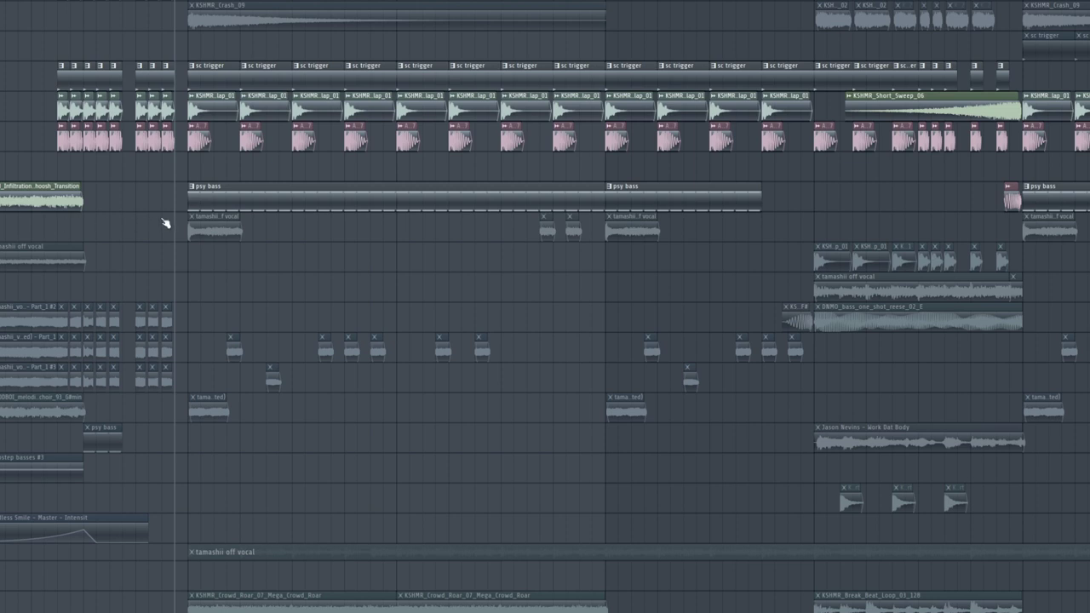
Reposition the Bass_Agro Serum window, play it, and show its Distortion, Phaser and EQ chain.
left_click(190, 207)
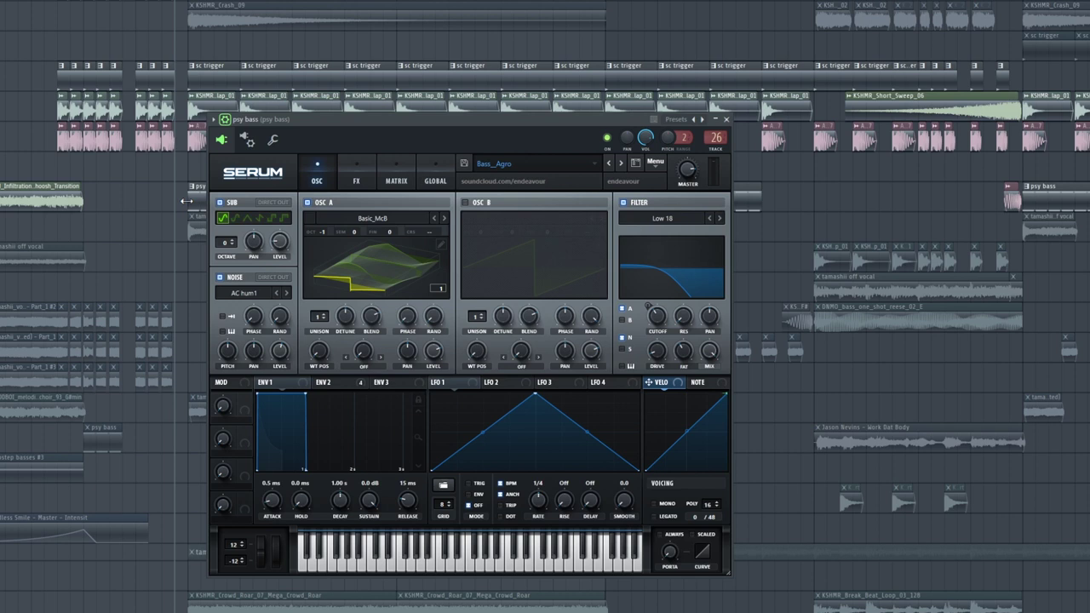
left_click_drag(440, 110, 554, 71)
key("space")
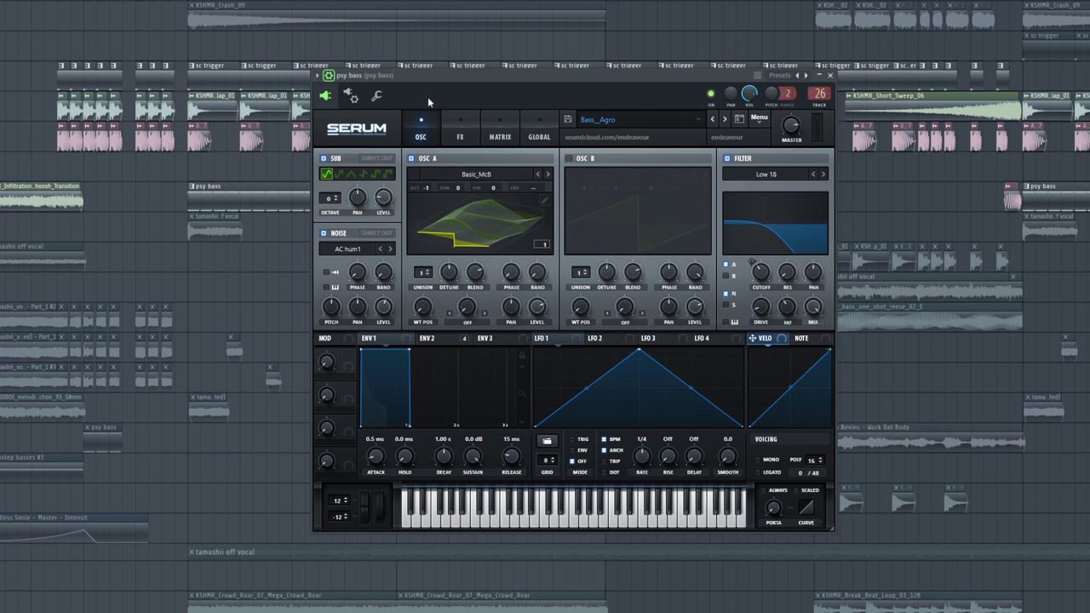
left_click(332, 85)
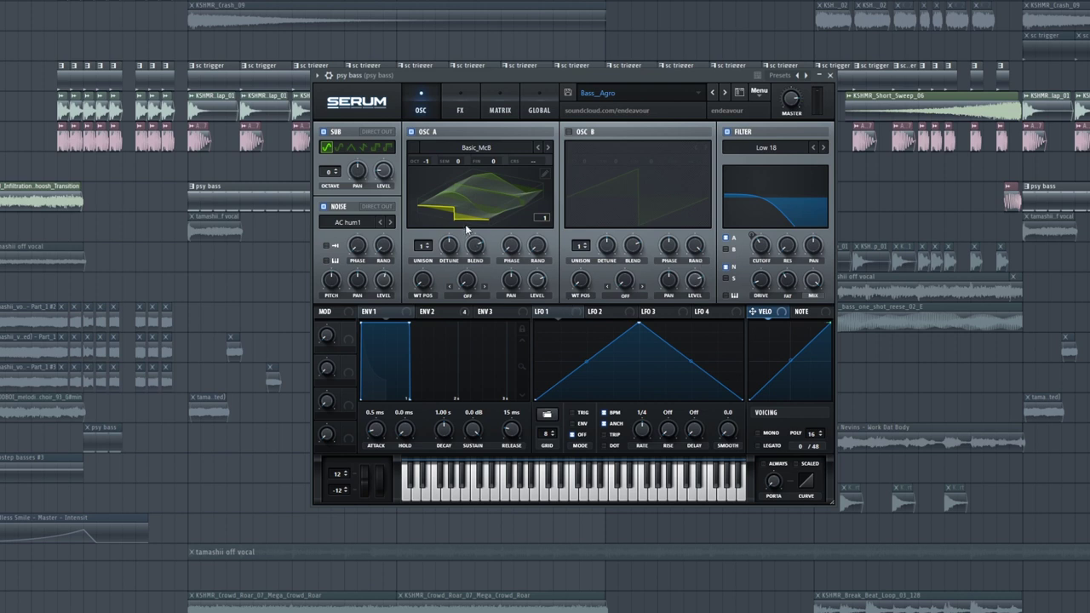
left_click(460, 107)
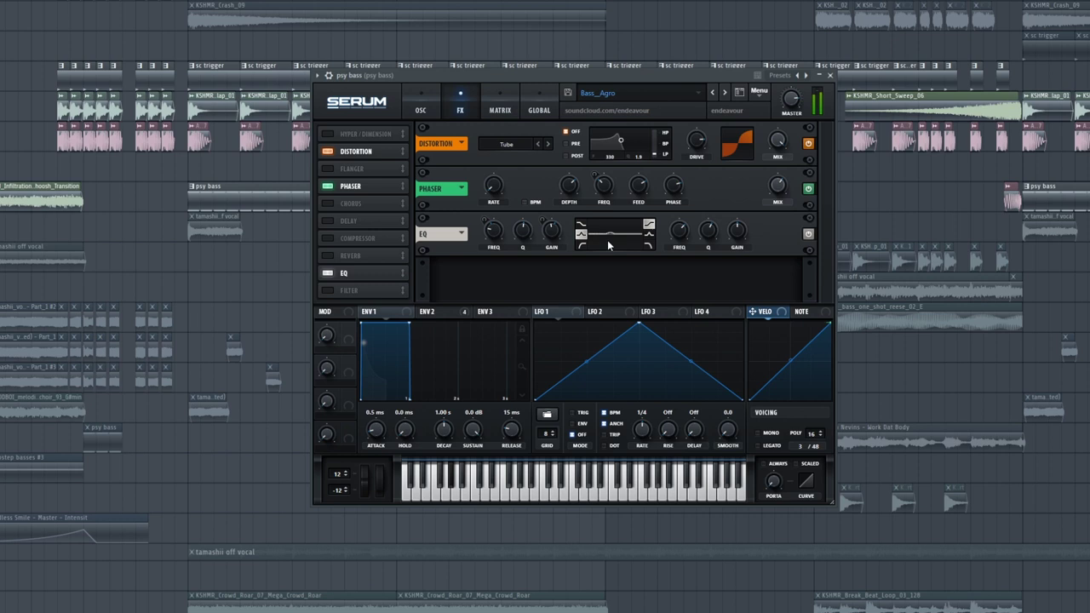
Bypass the EQ, Phaser and Distortion, re-enable all three, then return to the OSC page.
left_click(808, 234)
left_click(808, 188)
left_click(809, 143)
left_click(809, 145)
left_click(809, 188)
left_click(809, 233)
left_click(421, 109)
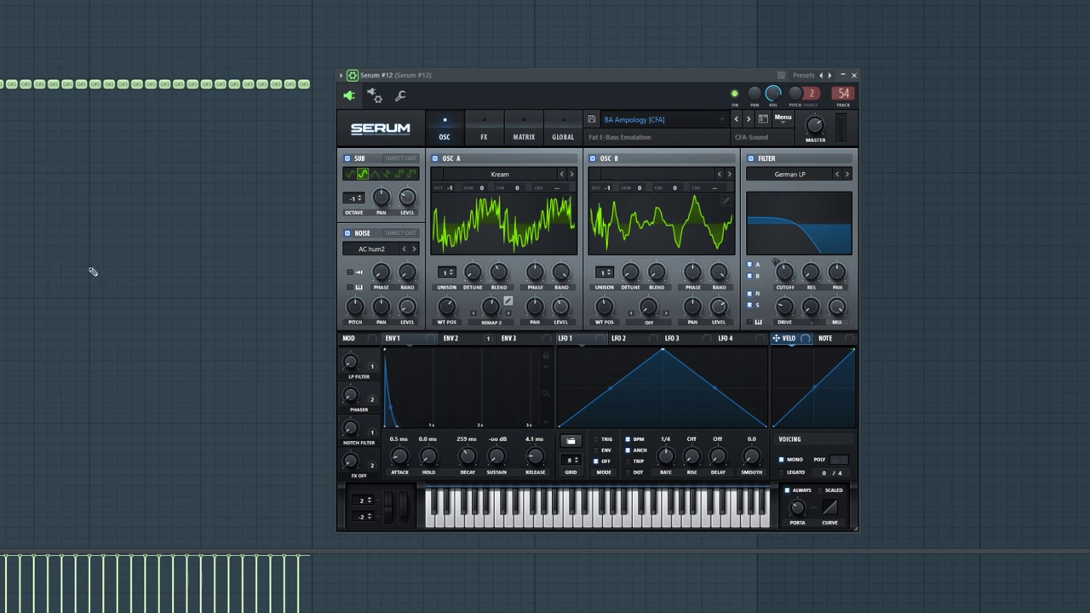
Play Serum #12 while toggling OSC B and the filter off and on, then view ENV 2.
key("space")
left_click(594, 160)
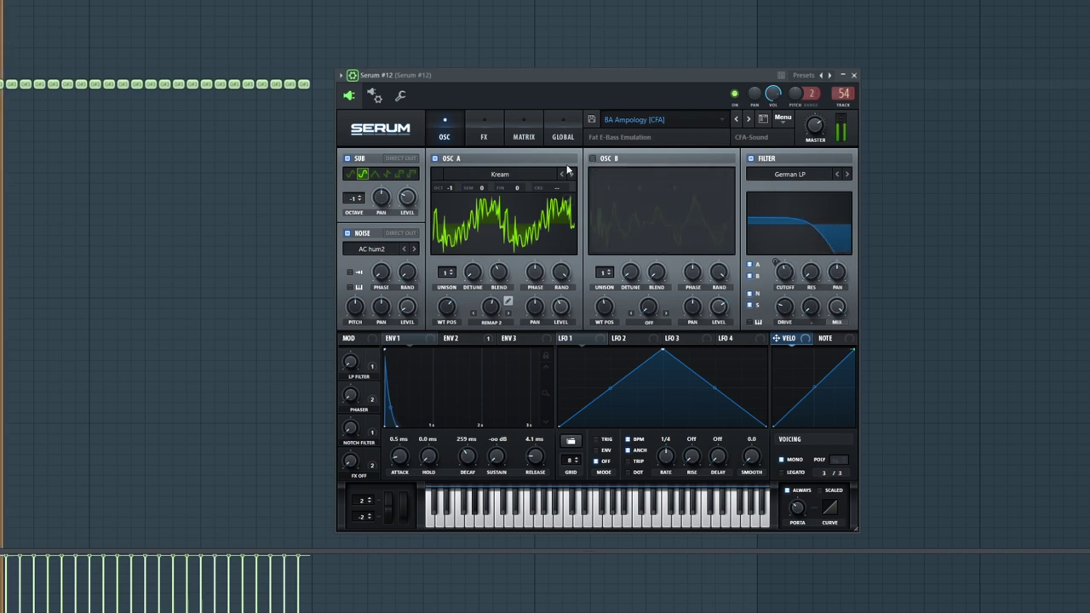
left_click(751, 159)
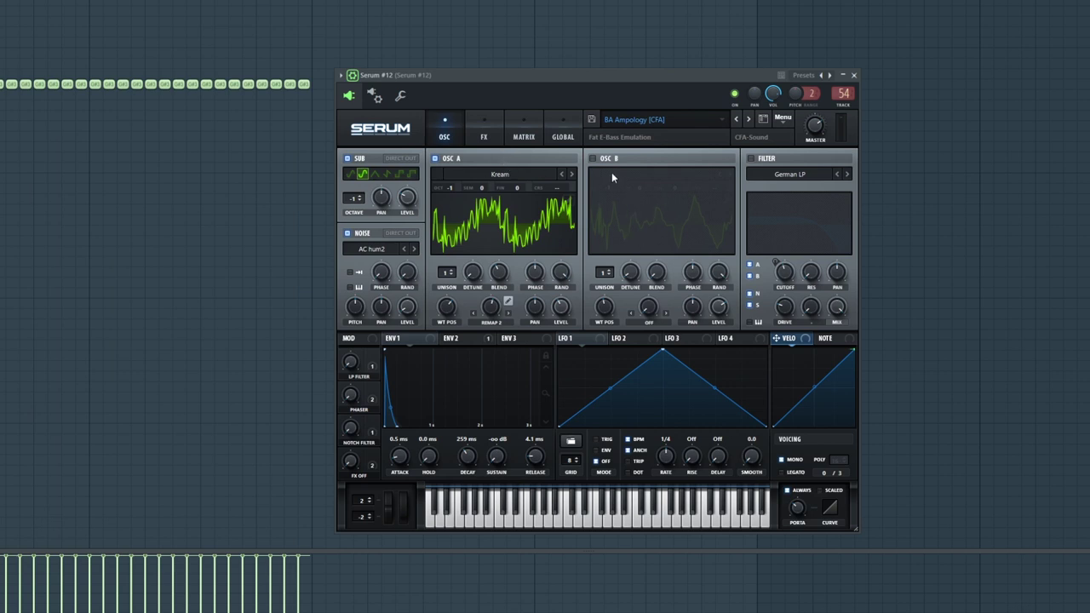
left_click(593, 158)
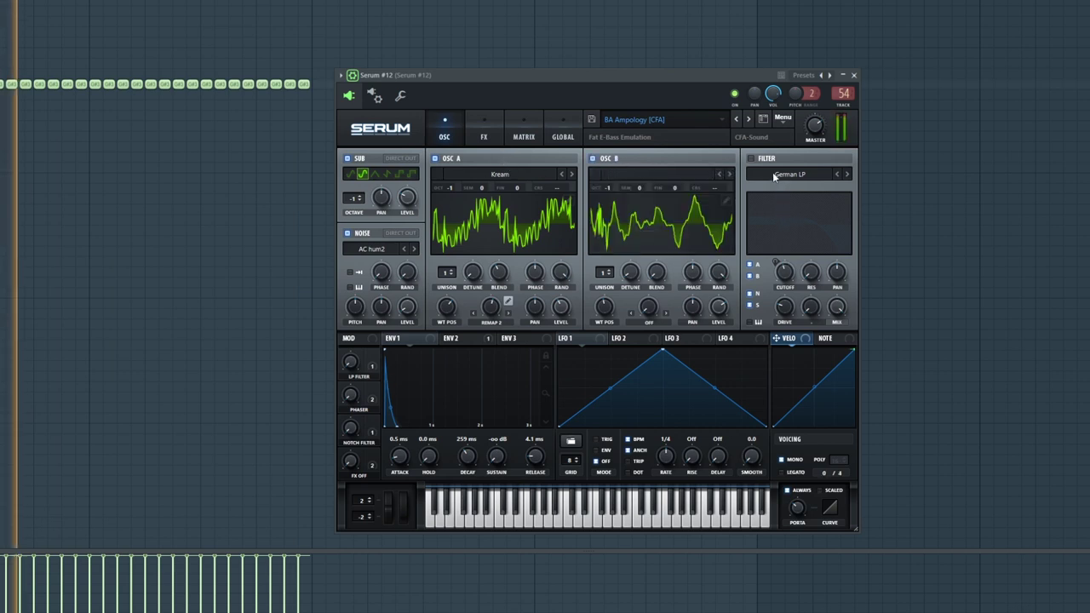
left_click(751, 158)
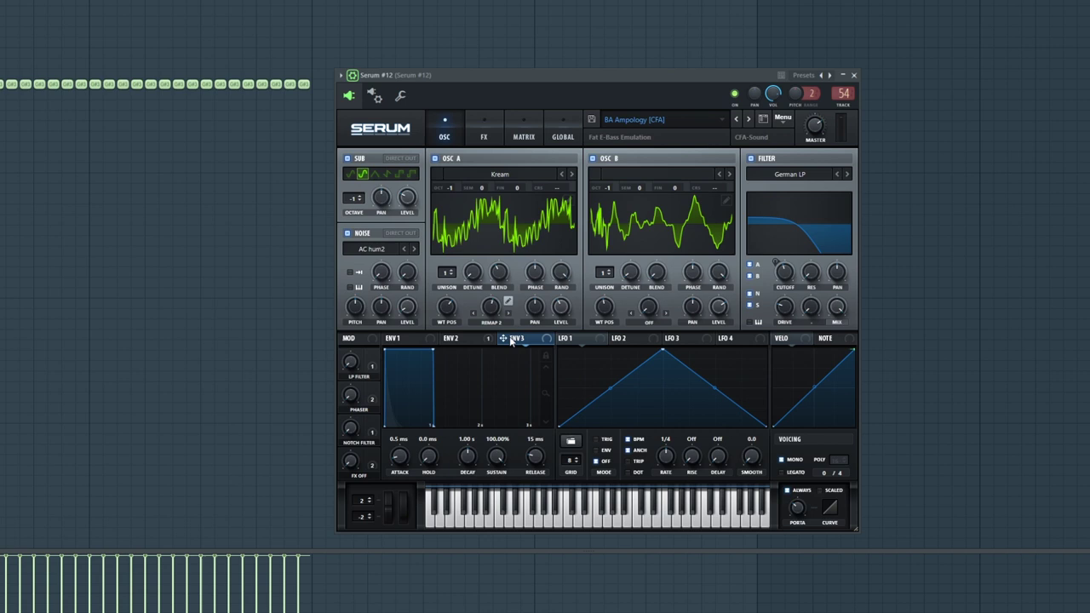
left_click(456, 339)
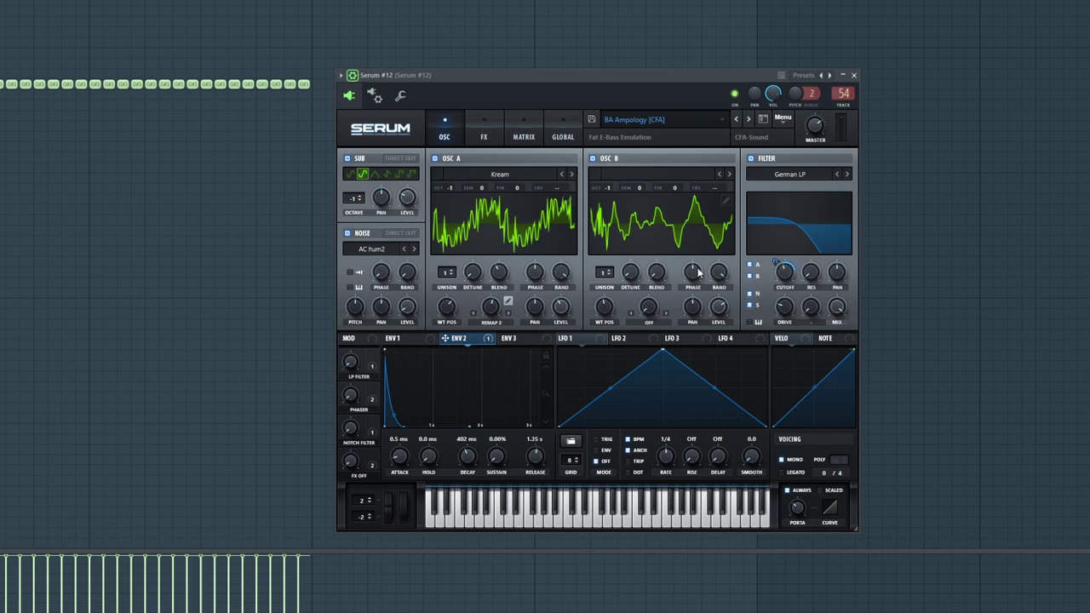
Switch off Serum #12's Distortion, Phaser, Chorus, Compressor and EQ on the FX page.
left_click(483, 135)
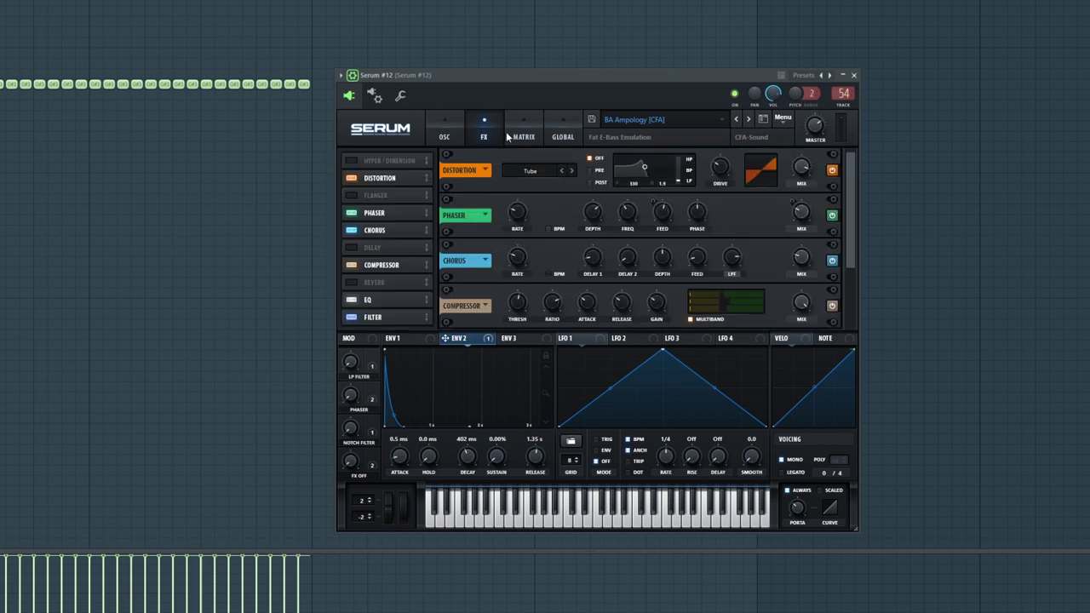
left_click(833, 170)
left_click(833, 215)
left_click(833, 260)
left_click(832, 305)
scroll(832, 304, "down", 3)
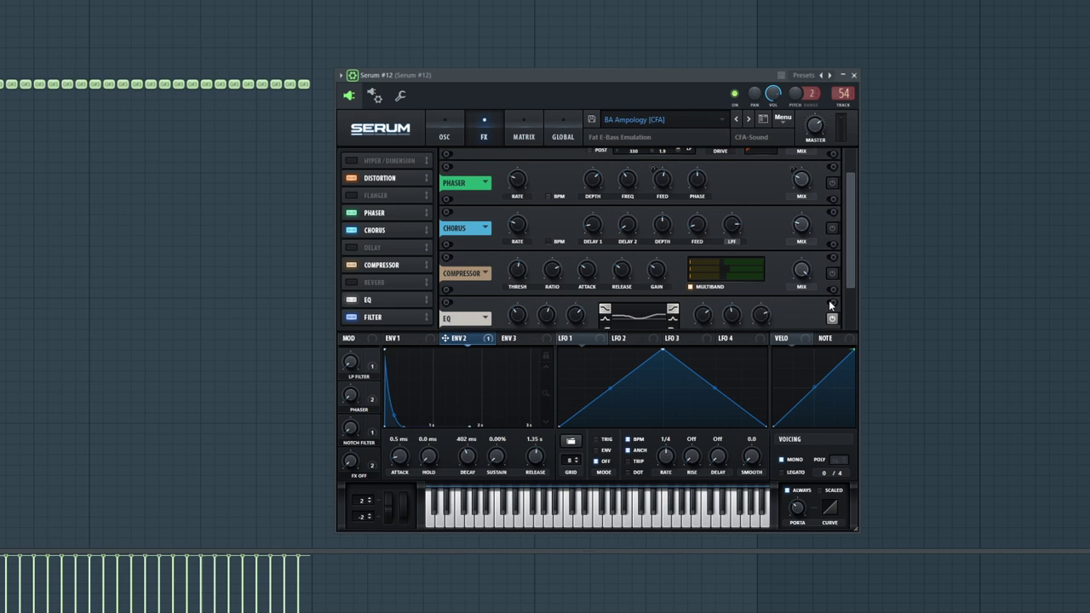
scroll(831, 305, "down", 1)
left_click(833, 271)
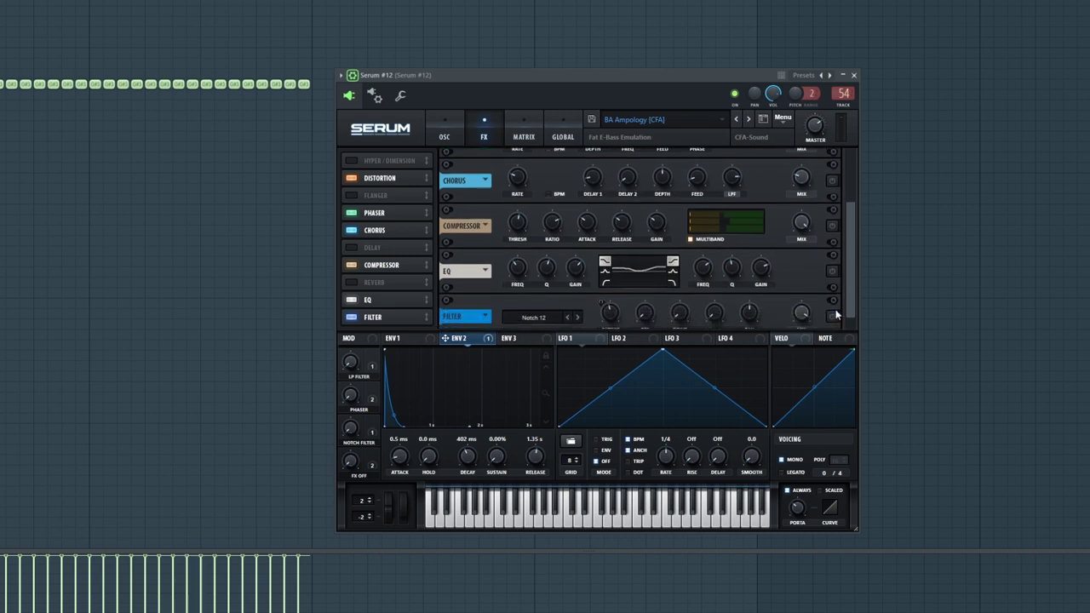
scroll(852, 285, "up", 4)
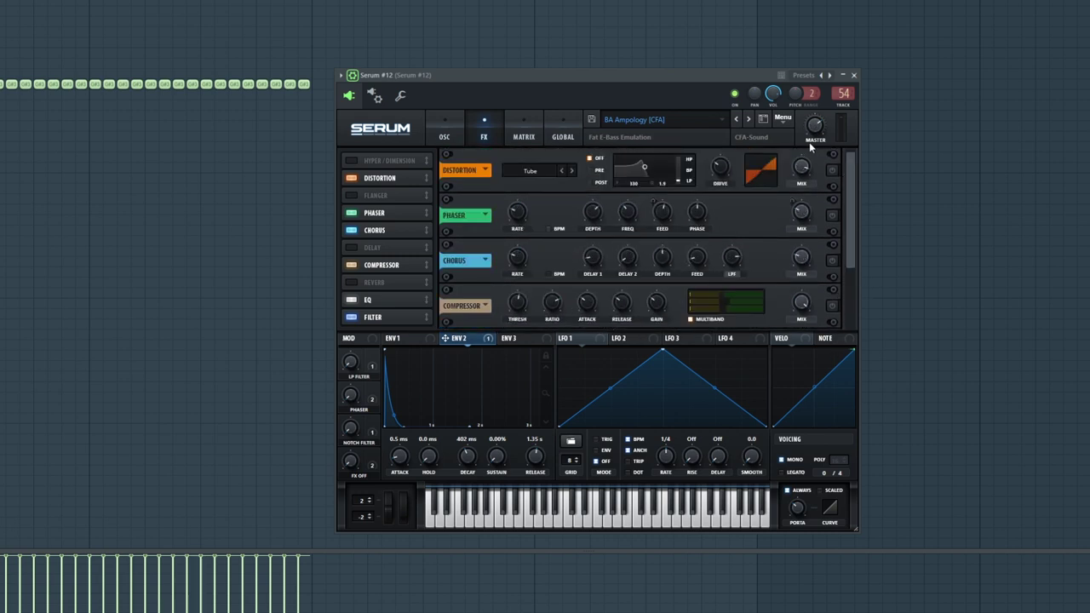
Audition the bass, enable the Phaser, and listen again with it added.
key("space")
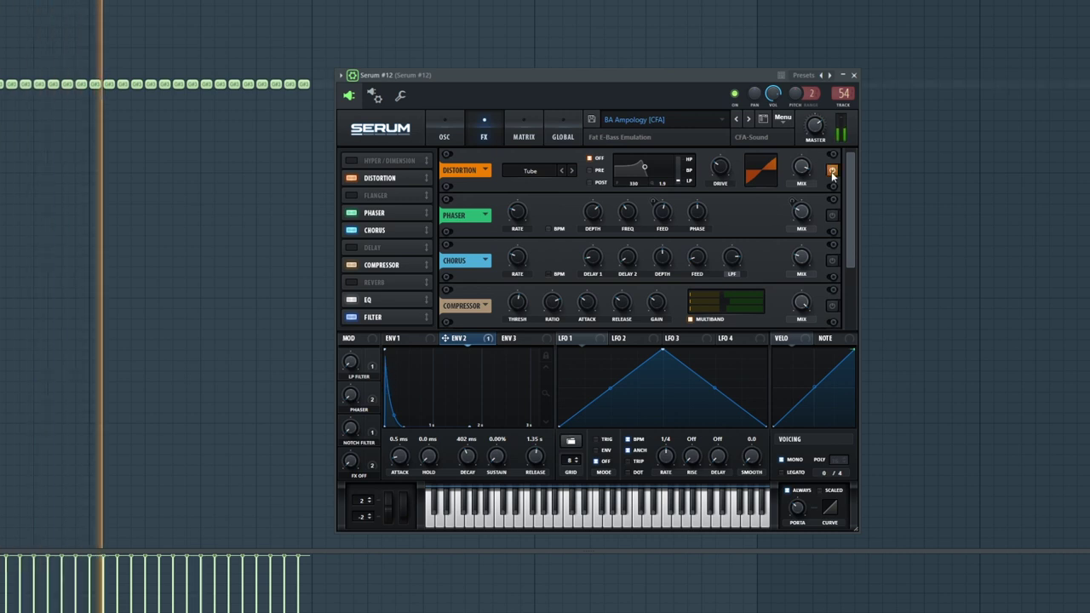
key("space")
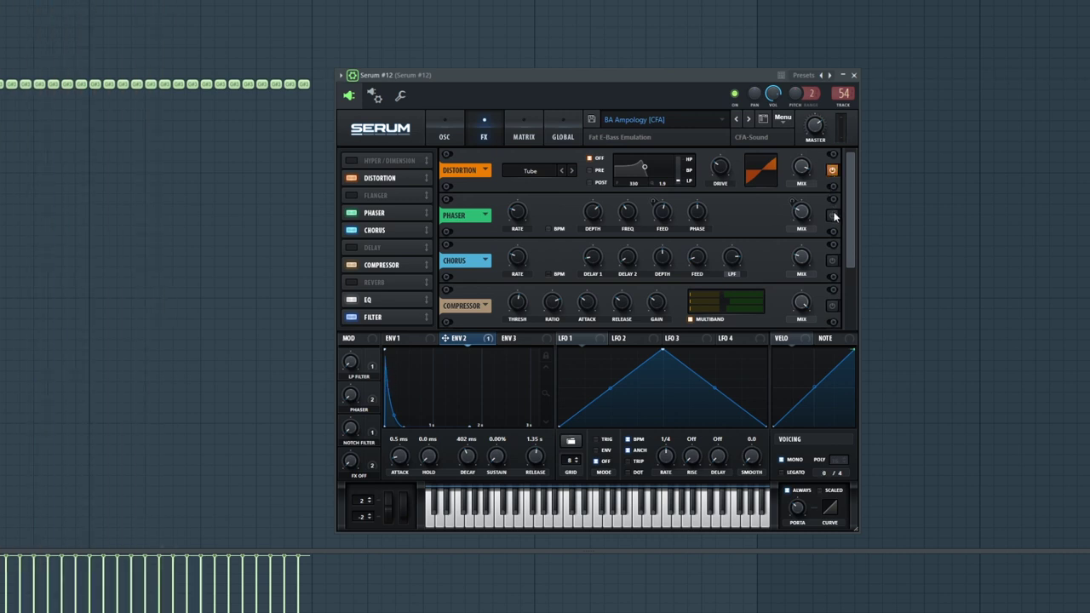
left_click(833, 215)
key("space")
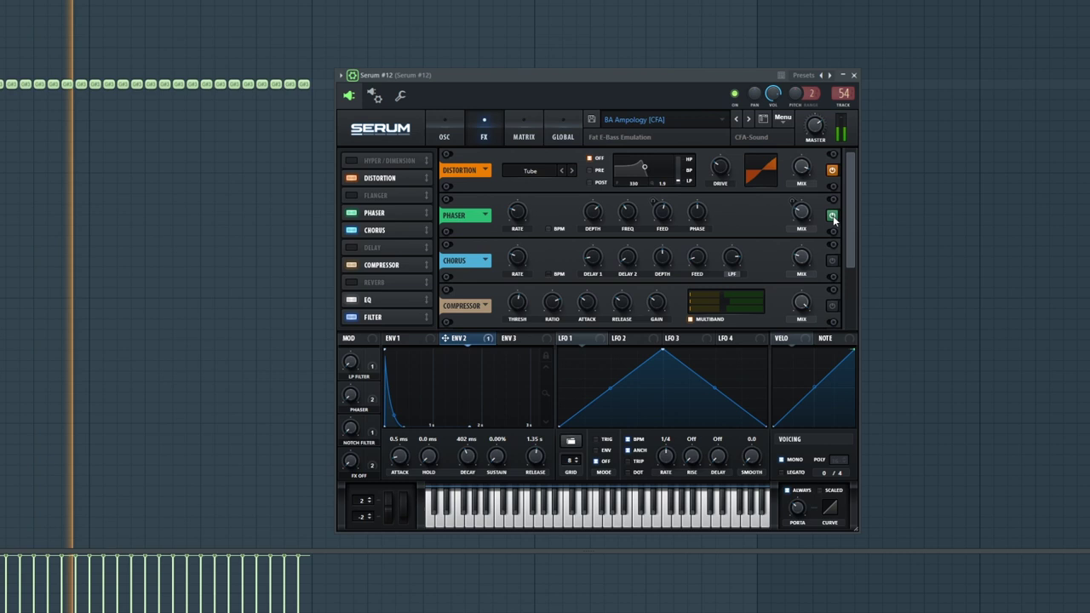
key("space")
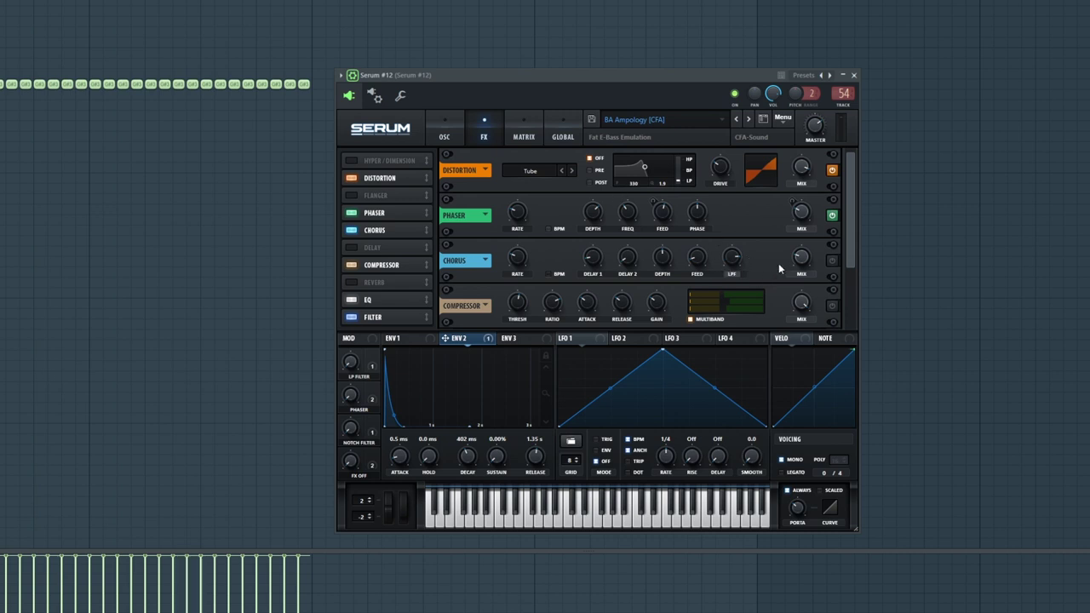
Turn on the Chorus and compare the sound with the Phaser switched off and back on.
left_click(832, 262)
mouse_move(733, 269)
left_click_drag(849, 245, 847, 290)
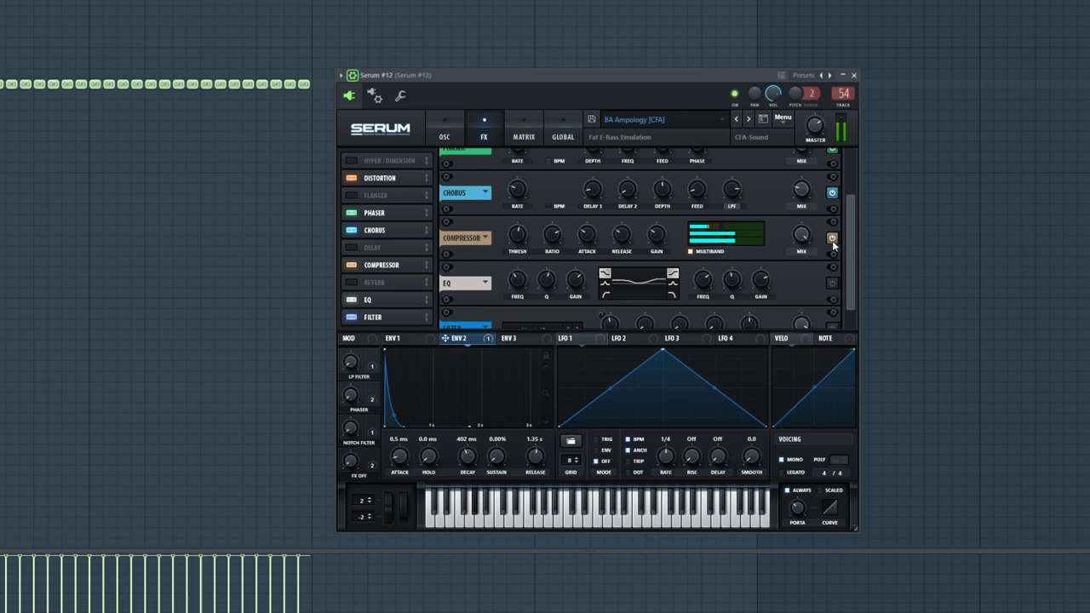
scroll(832, 240, "up", 1)
scroll(841, 219, "up", 1)
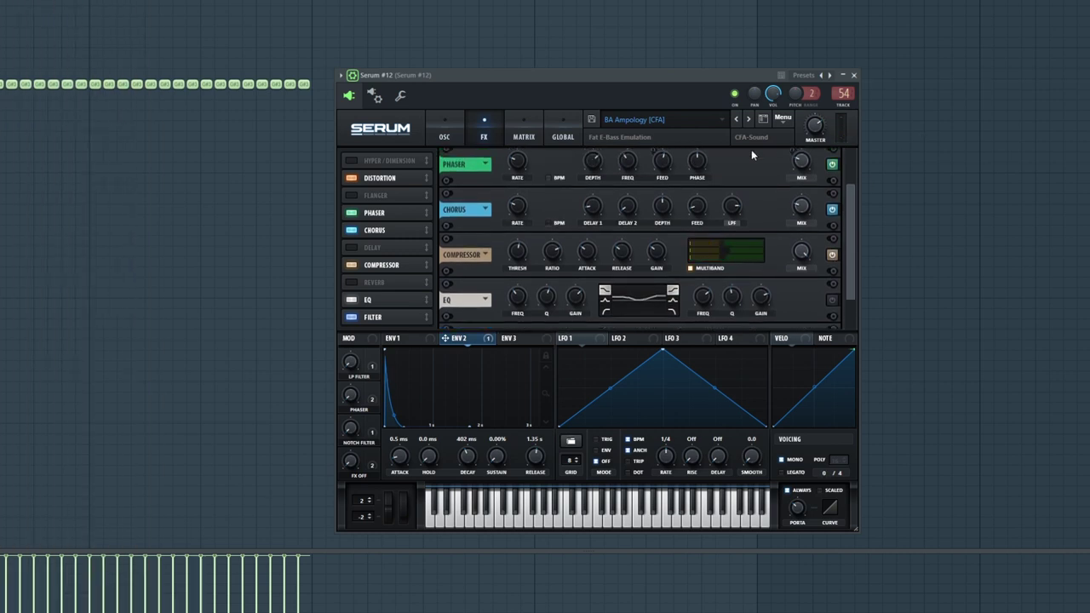
left_click(832, 164)
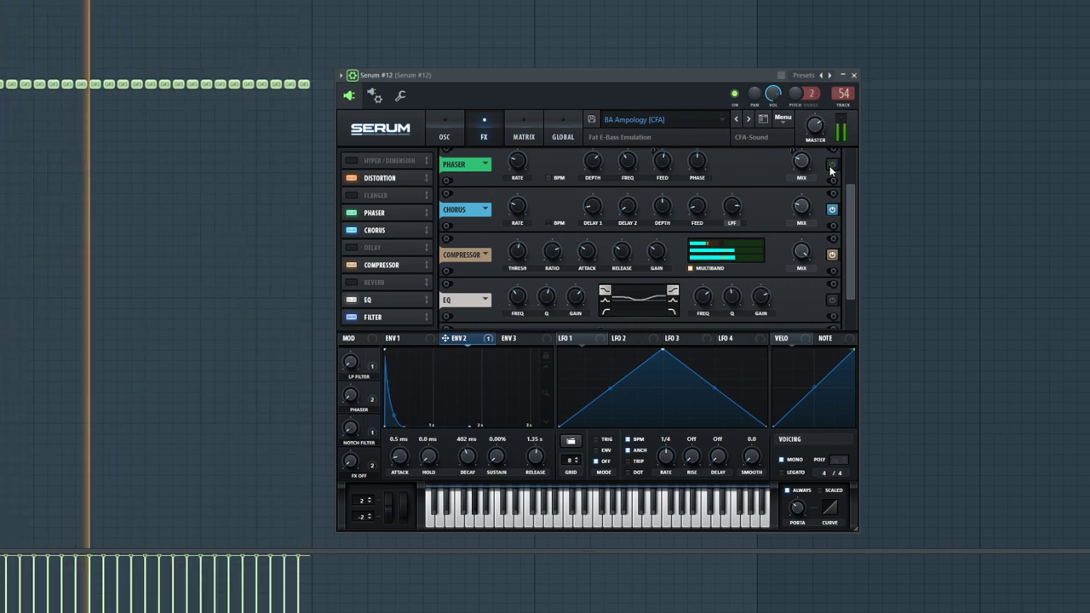
left_click(832, 164)
key("space")
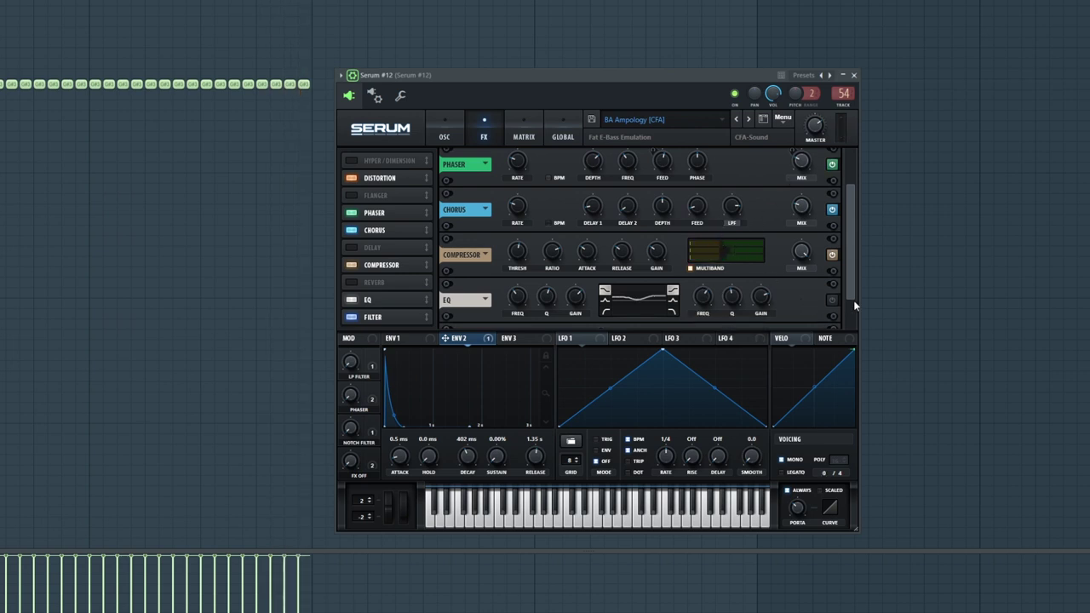
Enable the EQ and Filter effects, playing the bass to check each addition.
left_click_drag(853, 264, 850, 295)
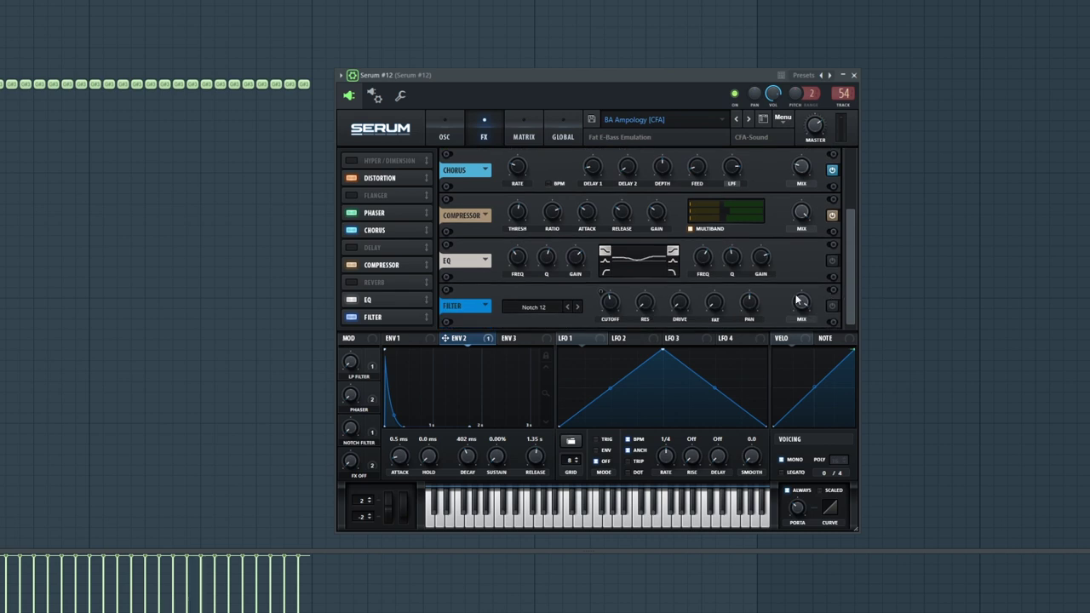
left_click(832, 261)
key("space")
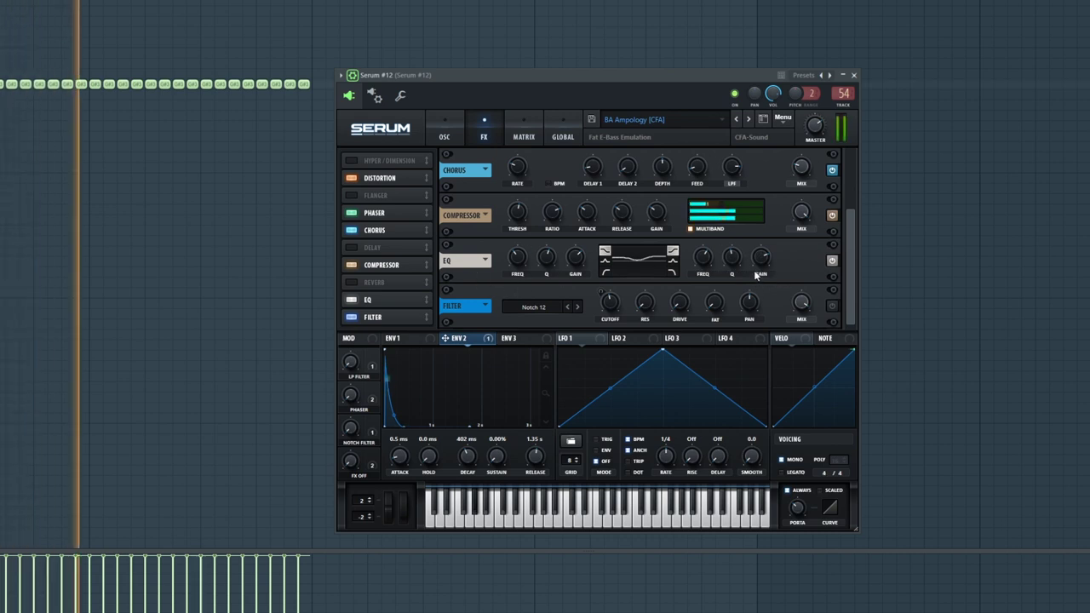
key("space")
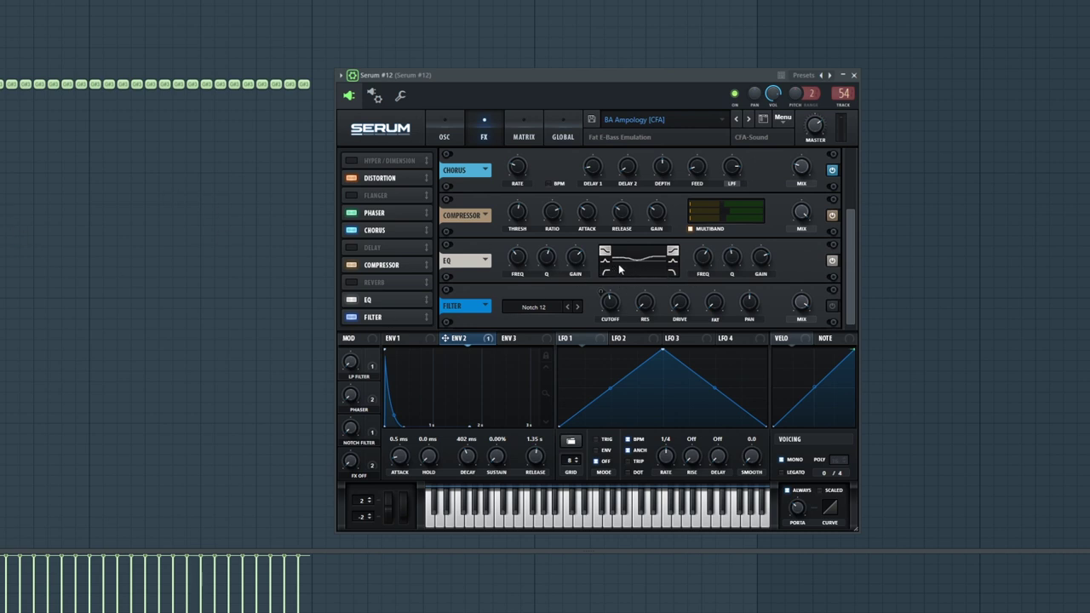
left_click(832, 307)
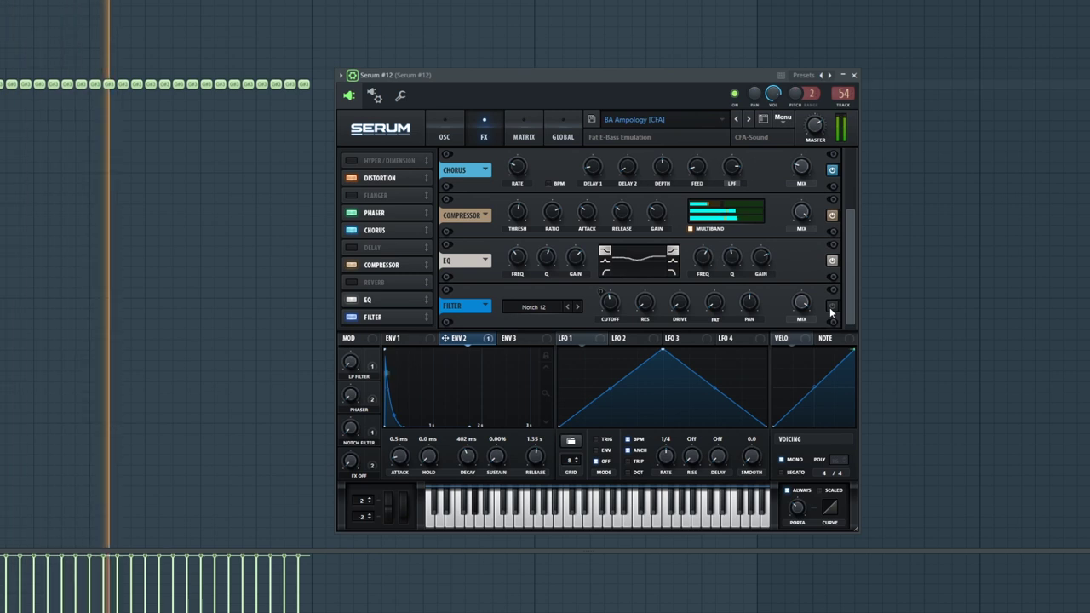
key("space")
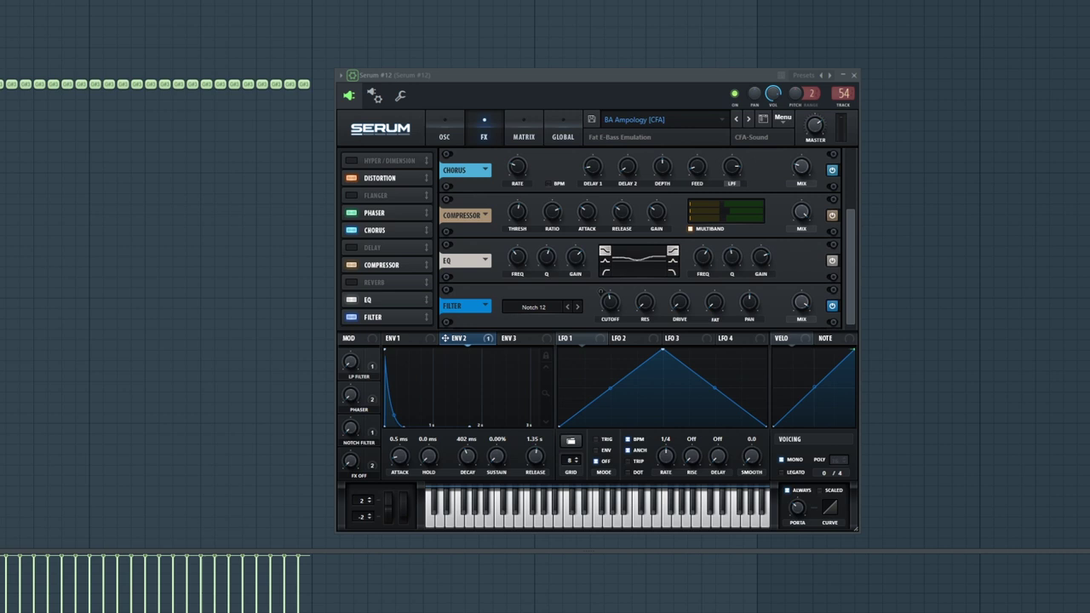
key("space")
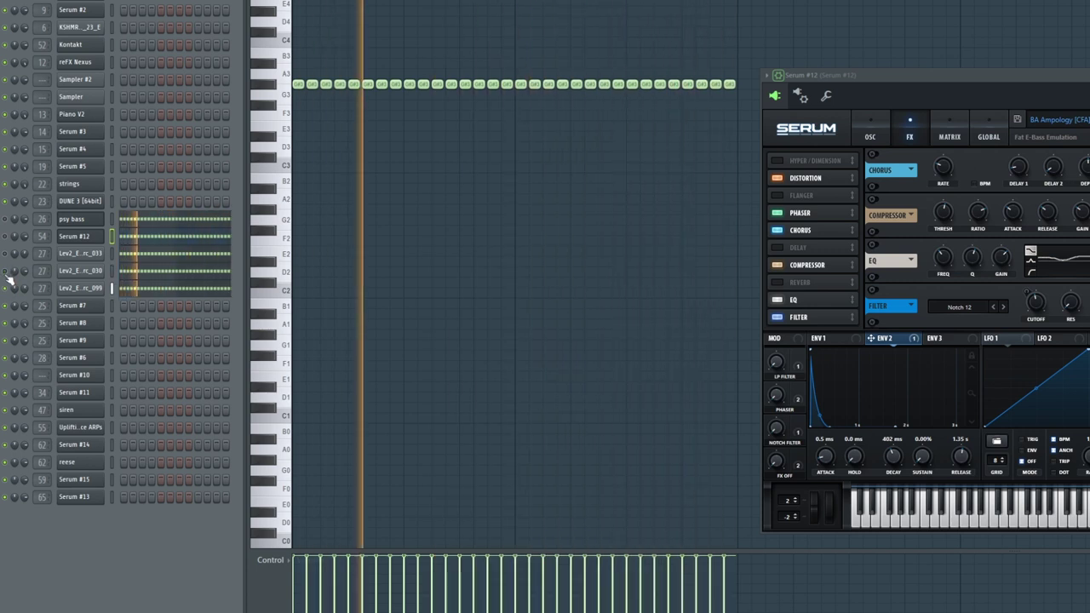
Stop playback of the Serum #12 bass.
key("space")
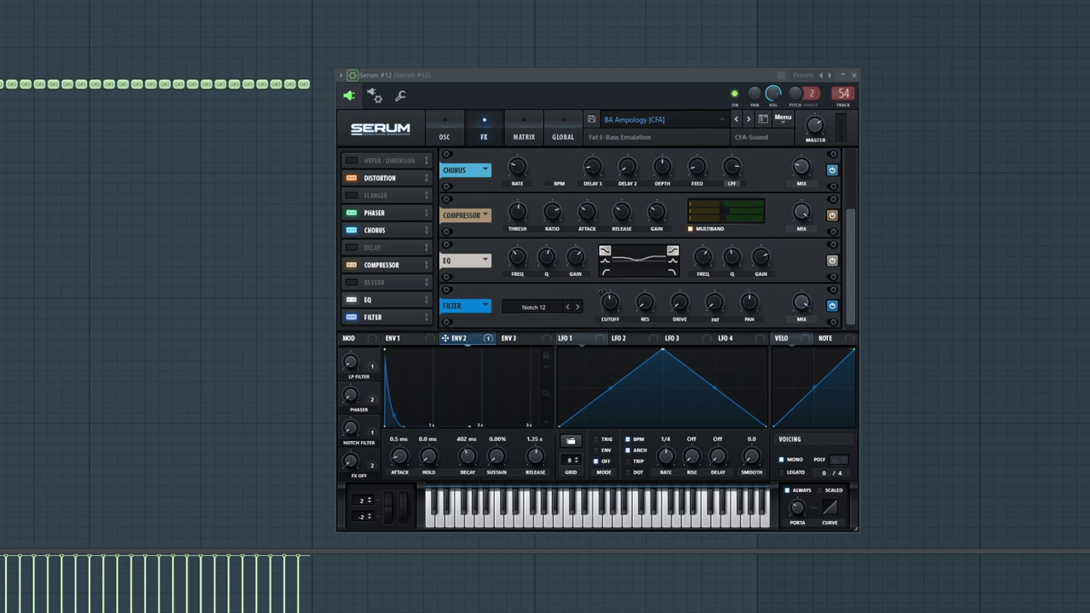
Open the mixer and inspect the psy bass insert's Pro-Q 2 equalizer, then close it.
key("F9")
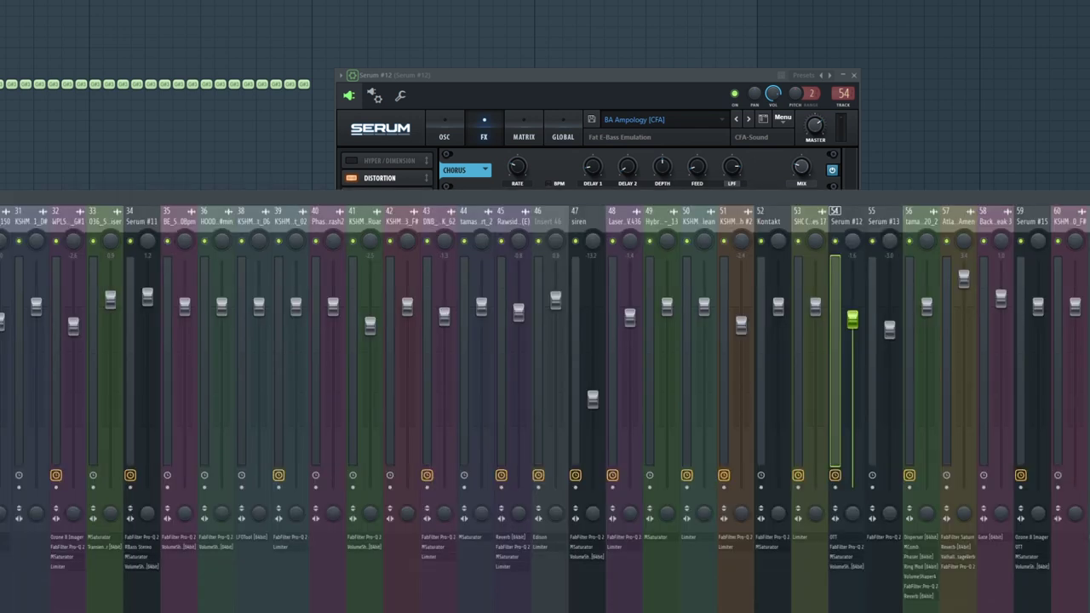
scroll(665, 292, "left", 5)
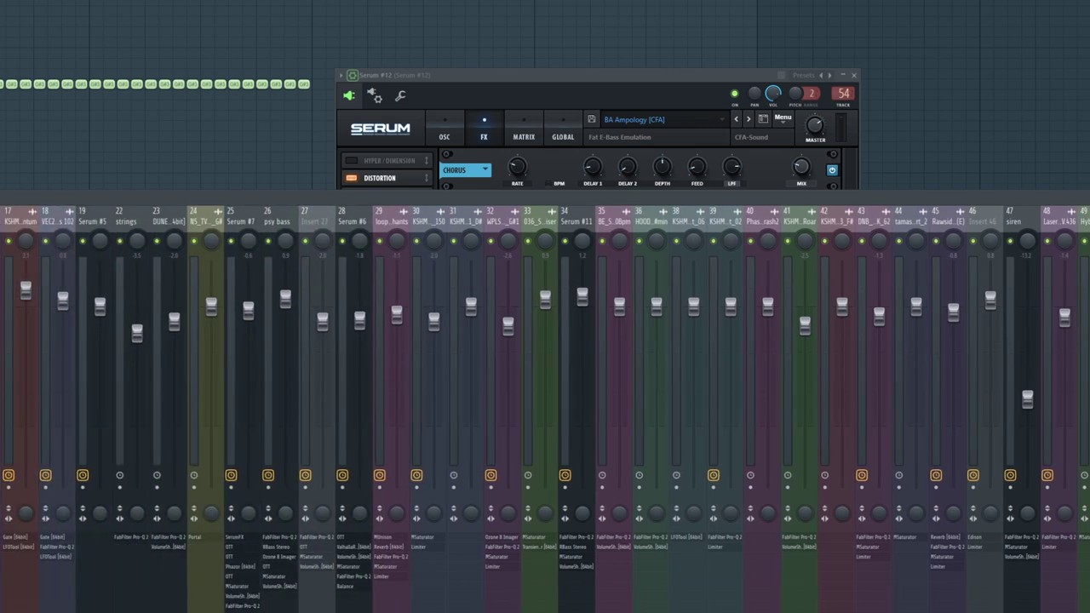
scroll(803, 310, "left", 4)
left_click(658, 231)
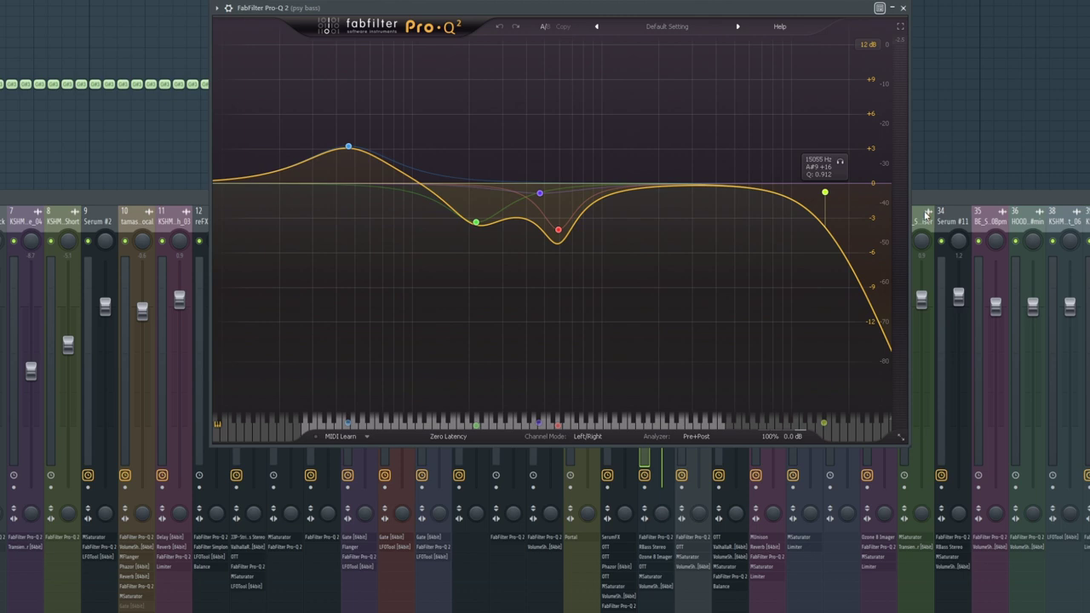
left_click(649, 247)
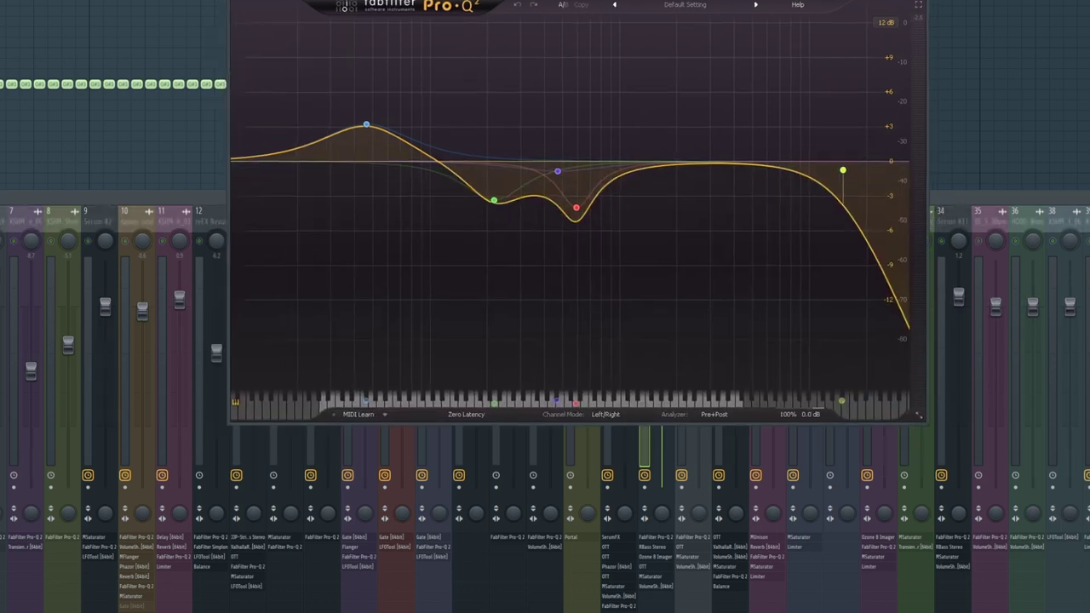
left_click_drag(556, 13, 586, 0)
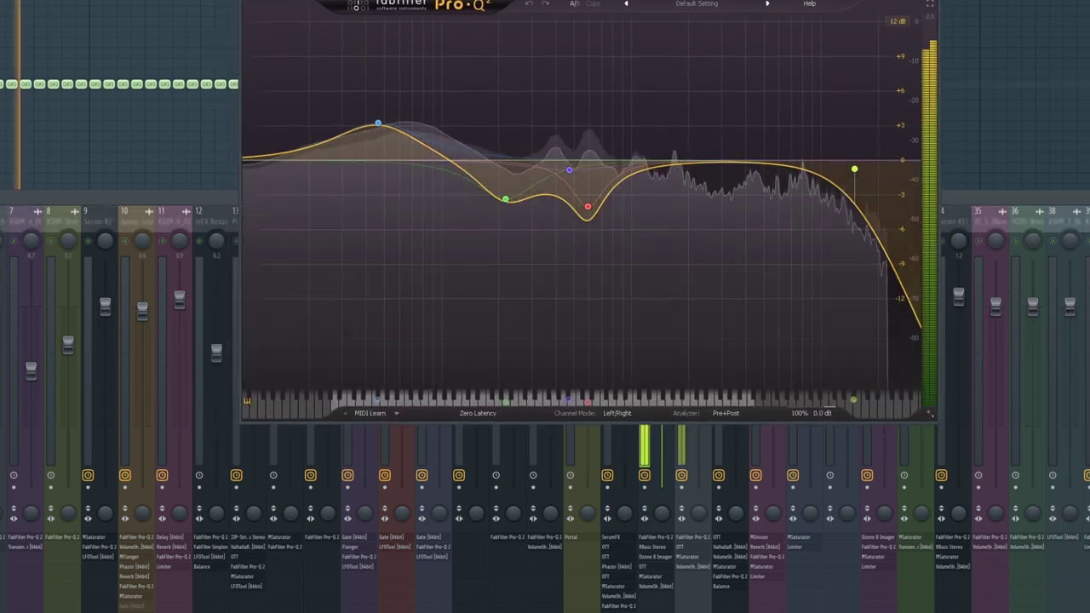
key("space")
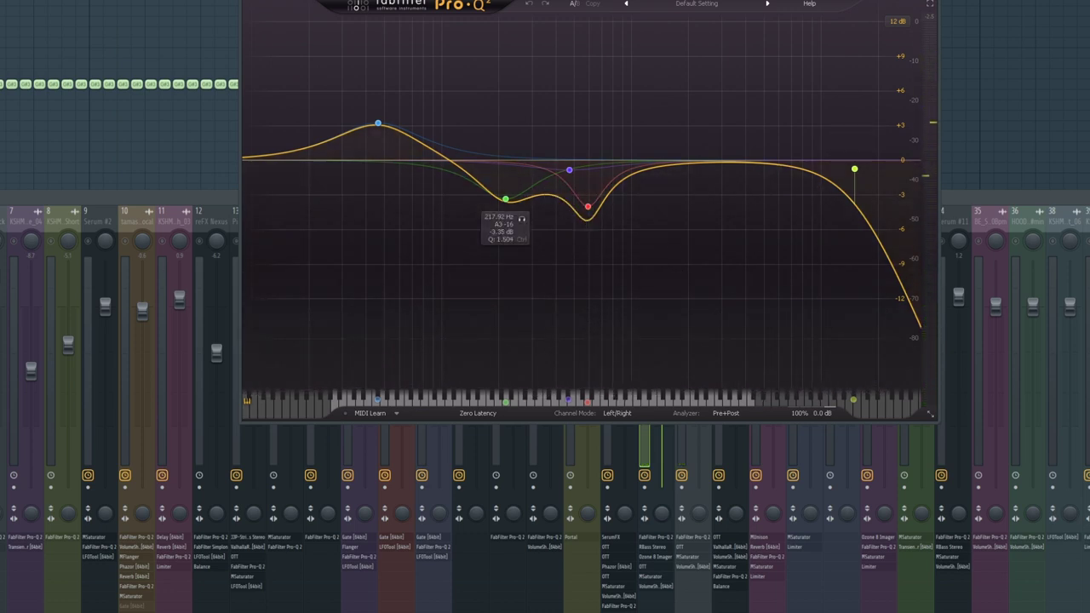
key("Escape")
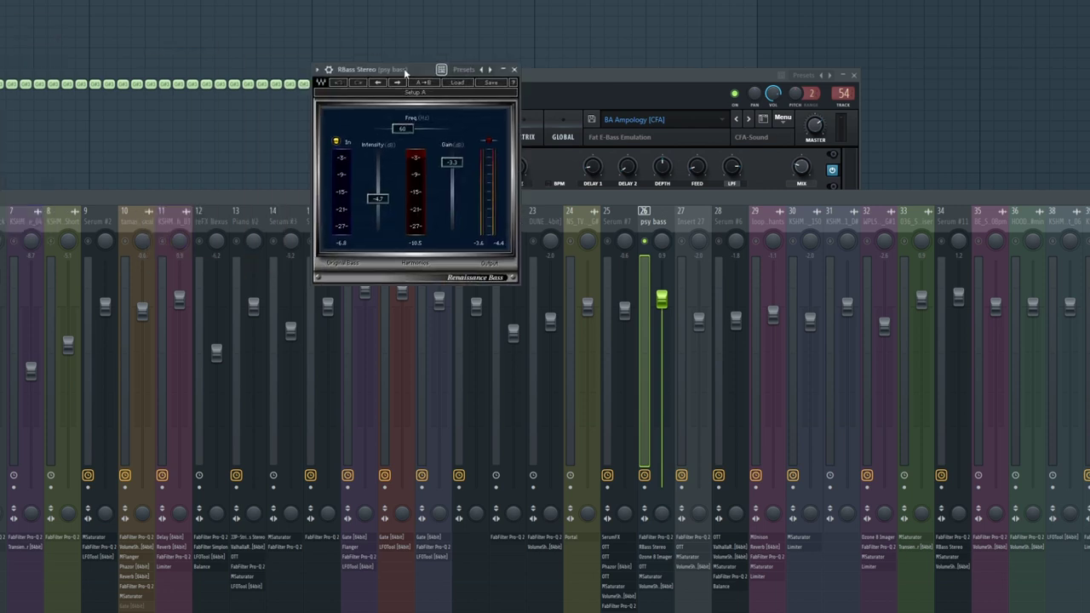
Review the psy bass RBass, Ozone 8 Imager, OTT and VolumeShaper curve, then scroll to tracks 43–71.
left_click_drag(404, 68, 557, 95)
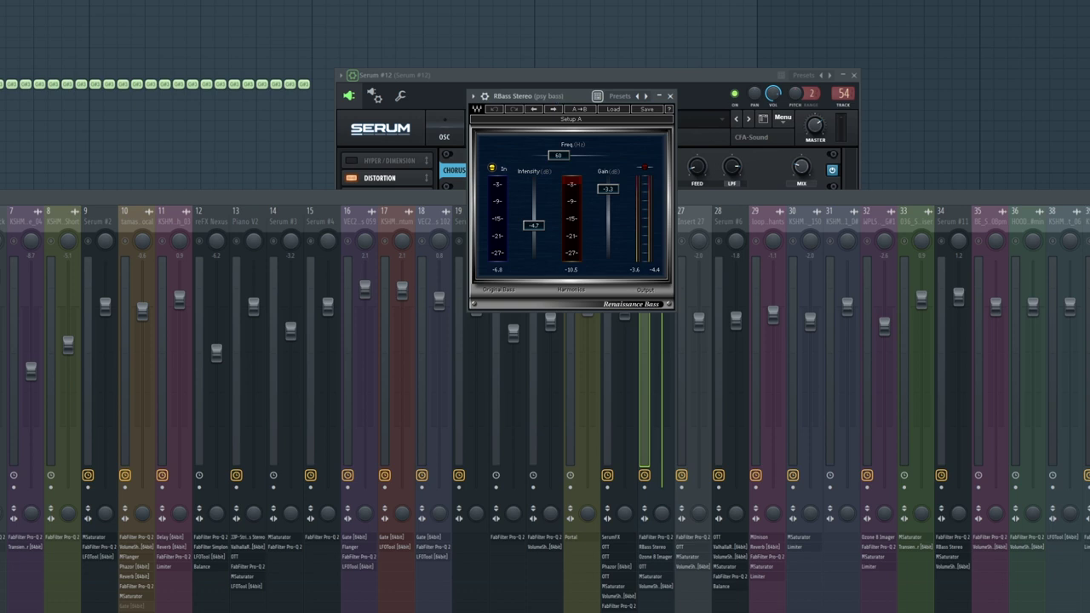
left_click_drag(136, 12, 605, 21)
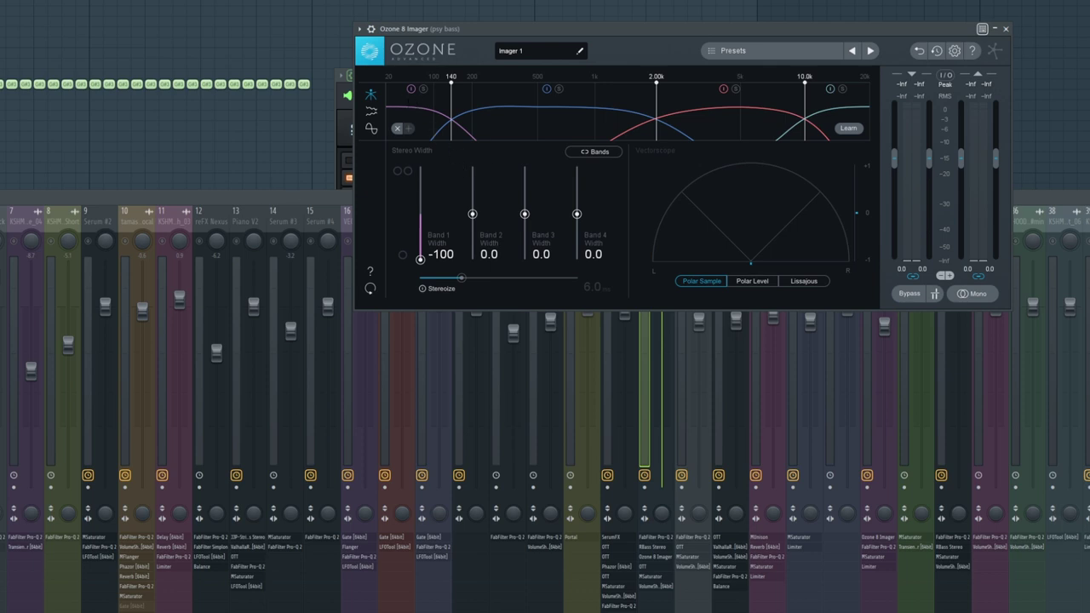
left_click(883, 311)
left_click(883, 311)
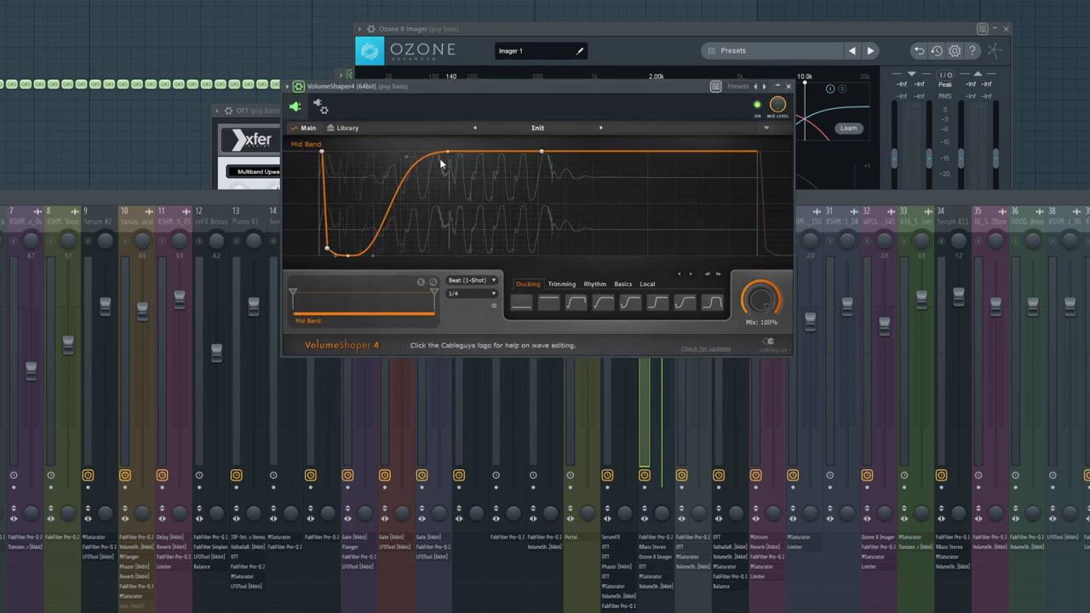
left_click(788, 86)
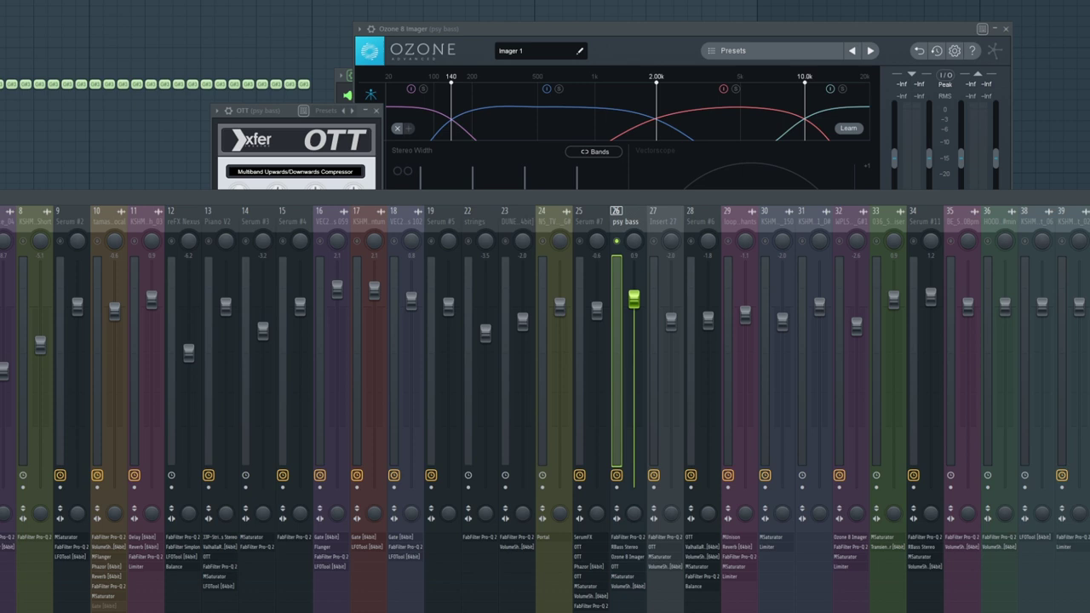
scroll(290, 573, "right", 10)
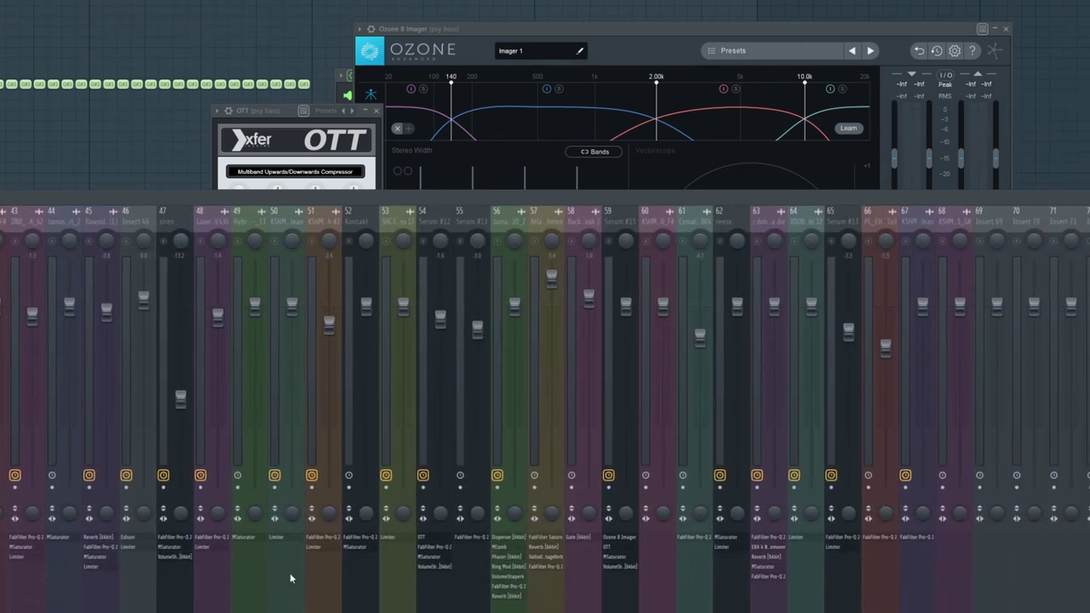
Open Serum #12's MSaturator and VolumeShaper, then select insert 27 and start playback.
left_click(431, 220)
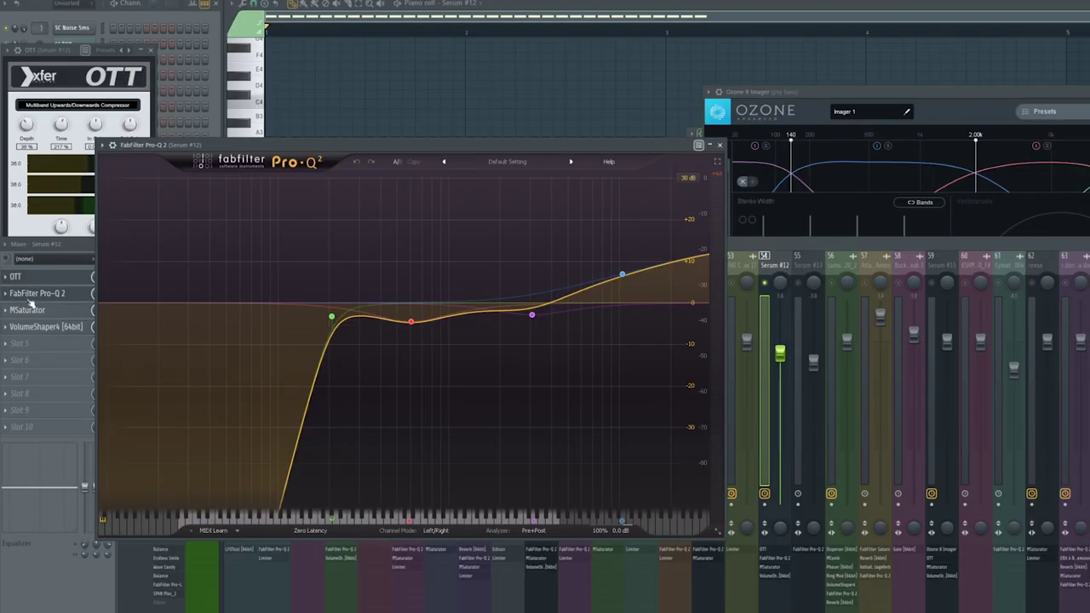
left_click(56, 312)
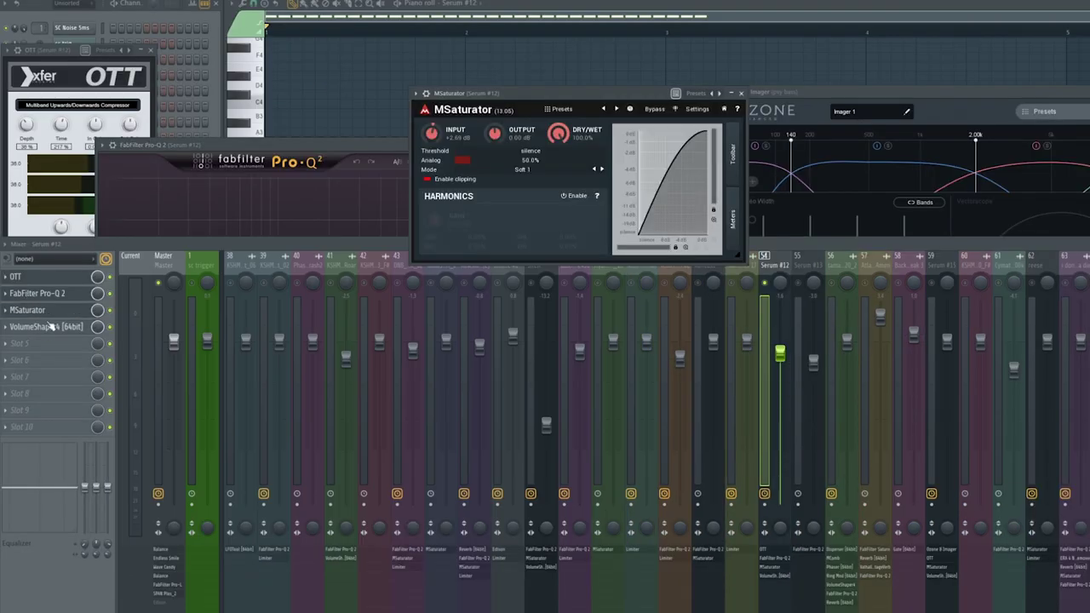
left_click(48, 329)
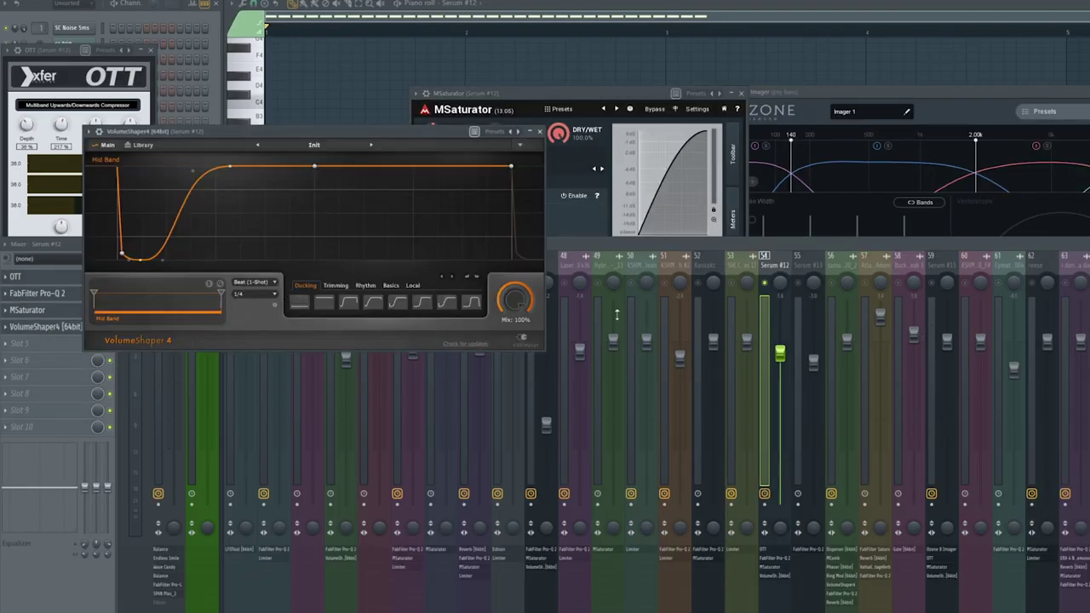
scroll(820, 245, "left", 10)
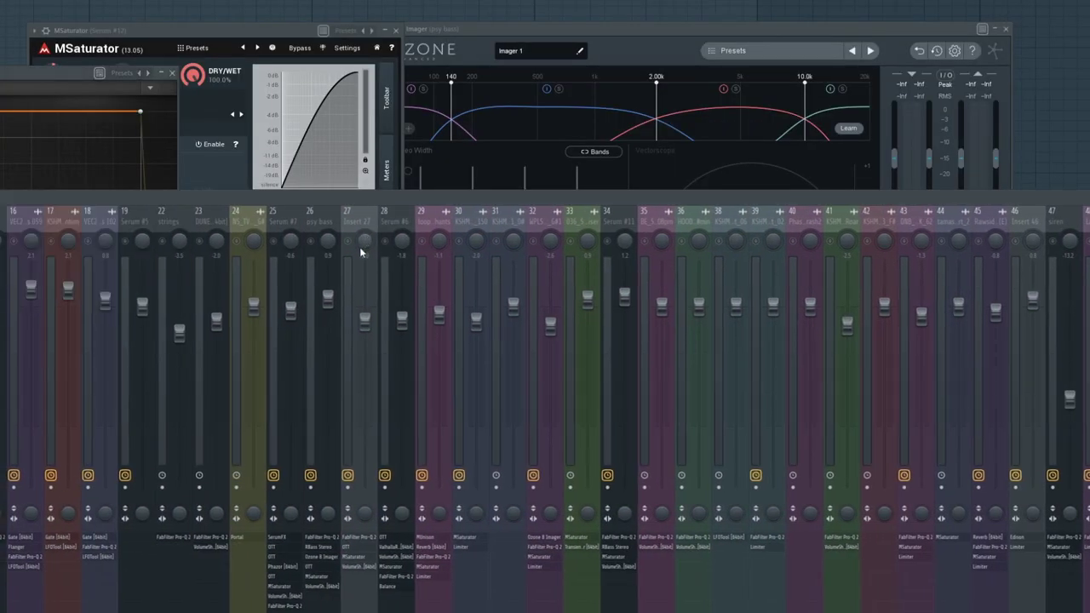
left_click(351, 224)
key("space")
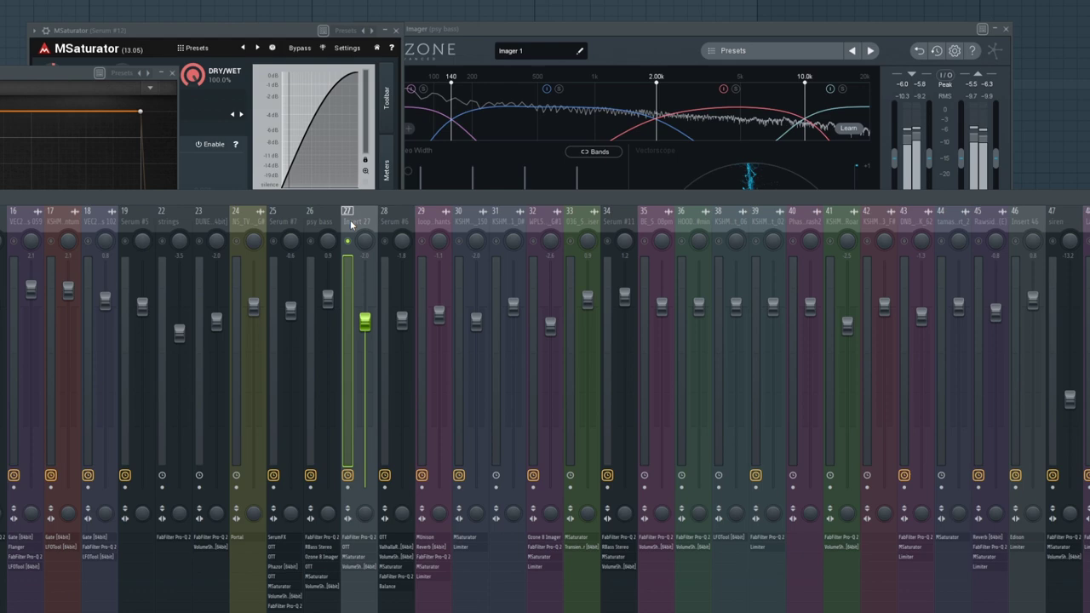
Check Insert 27's Pro-Q 2 and OTT, then centre its MSaturator window.
left_click(359, 537)
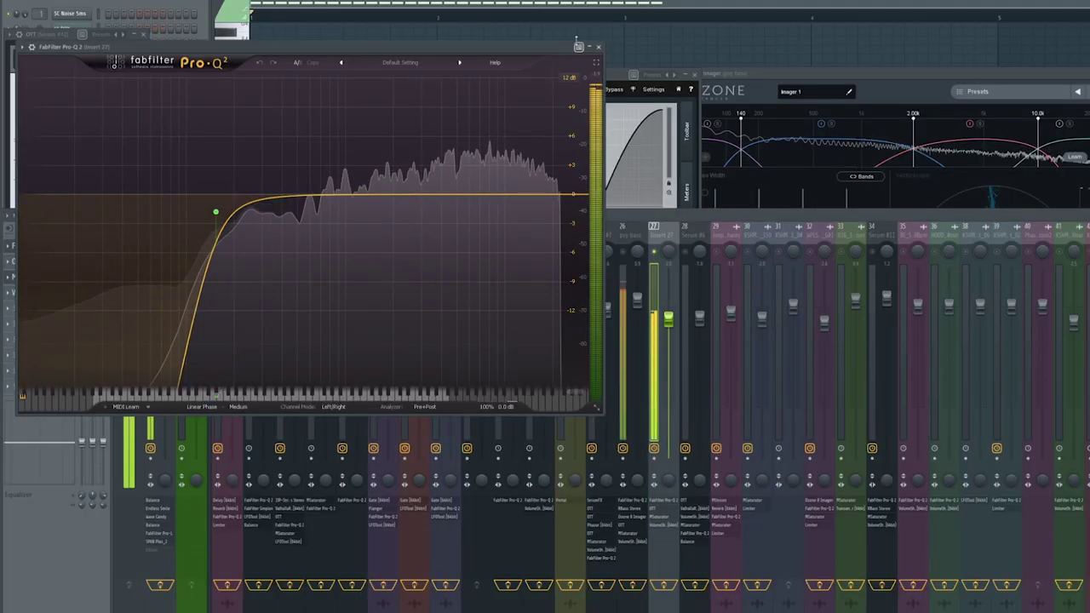
left_click(598, 46)
left_click(42, 261)
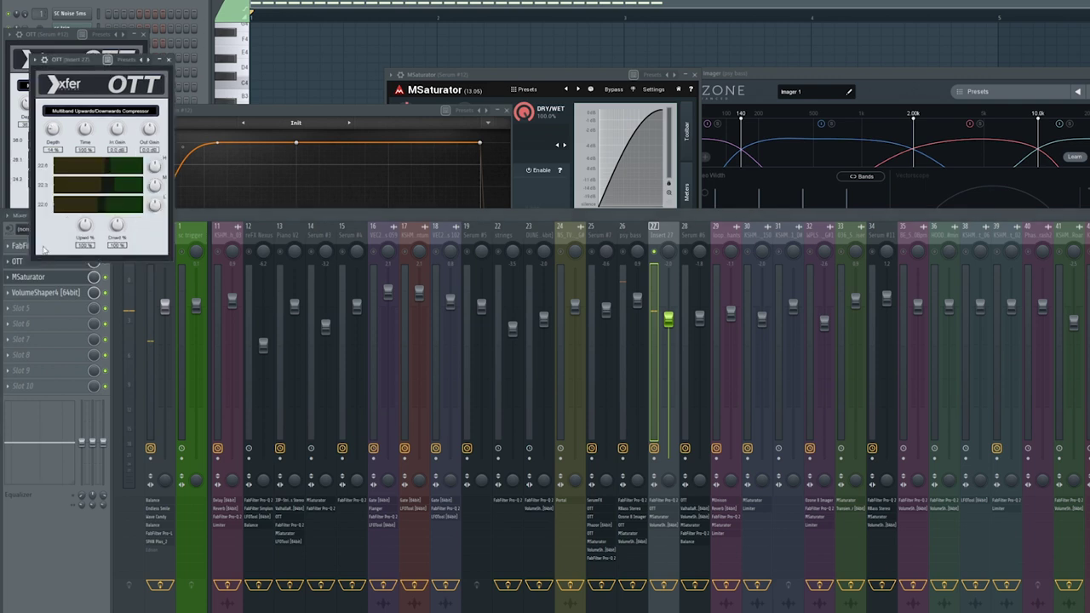
left_click(169, 60)
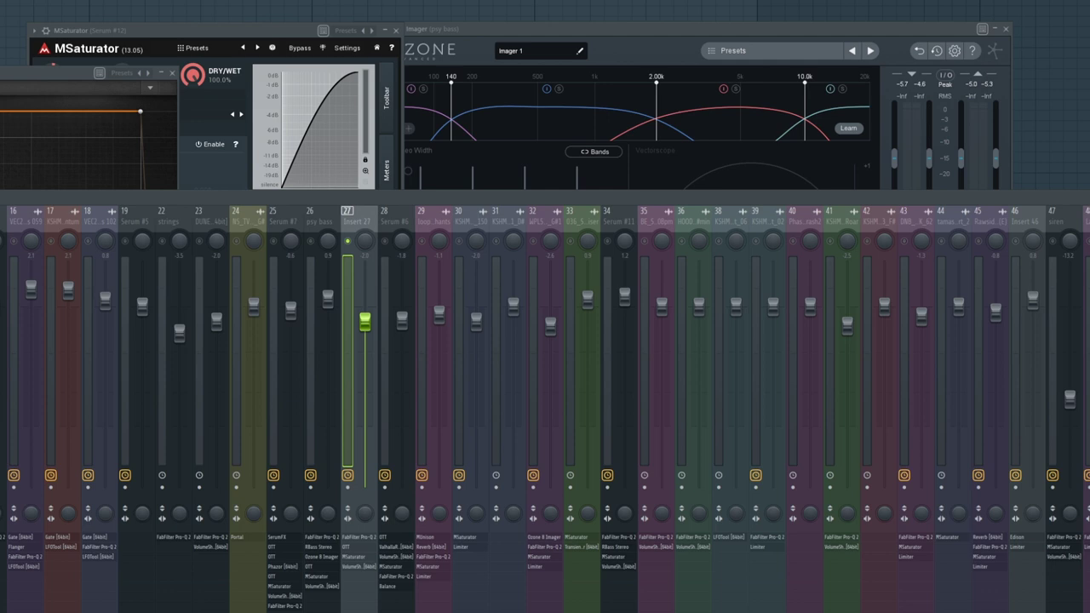
left_click_drag(0, 79, 352, 78)
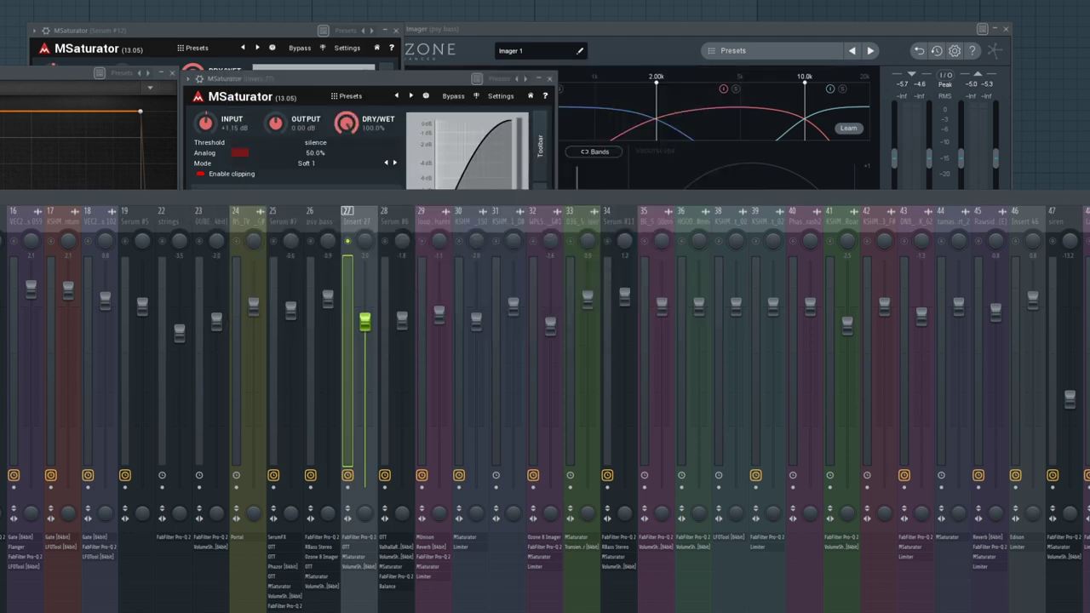
Play and stop the bass several times through Insert 27's chain with VolumeShaper open.
key("space")
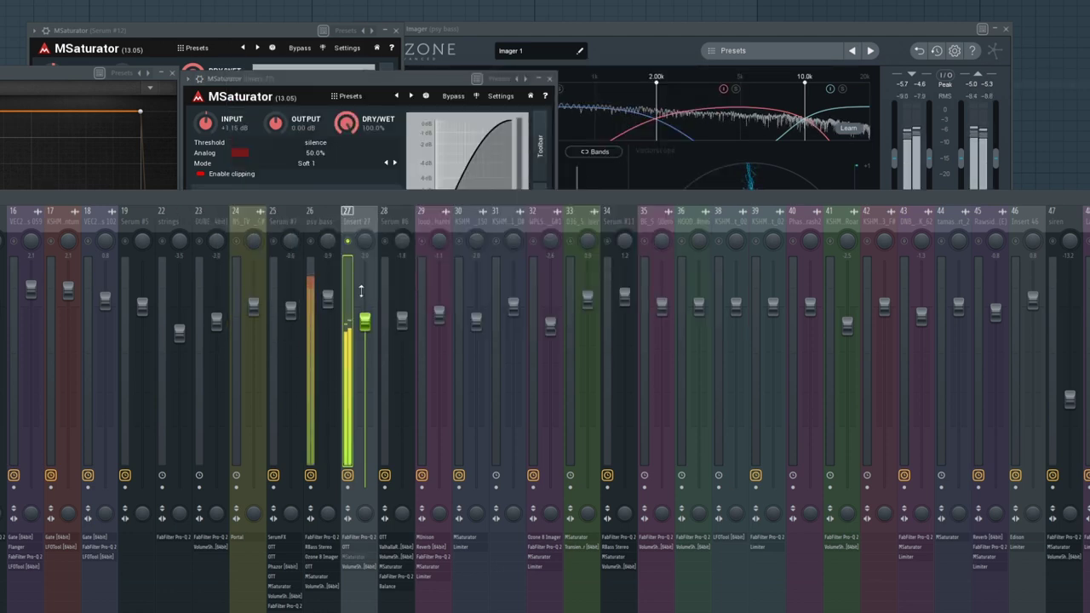
key("space")
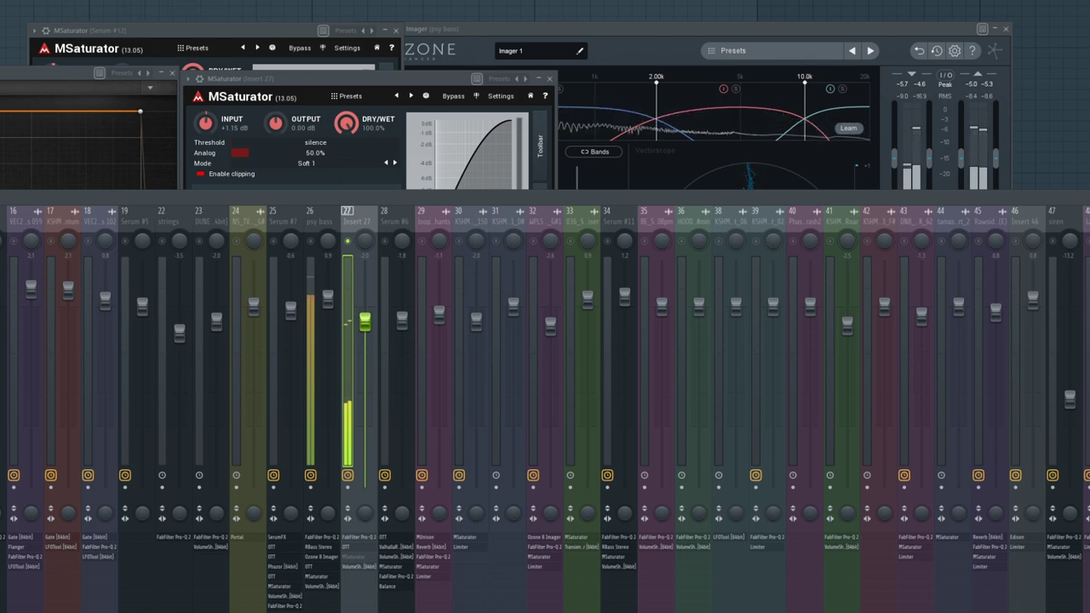
key("space")
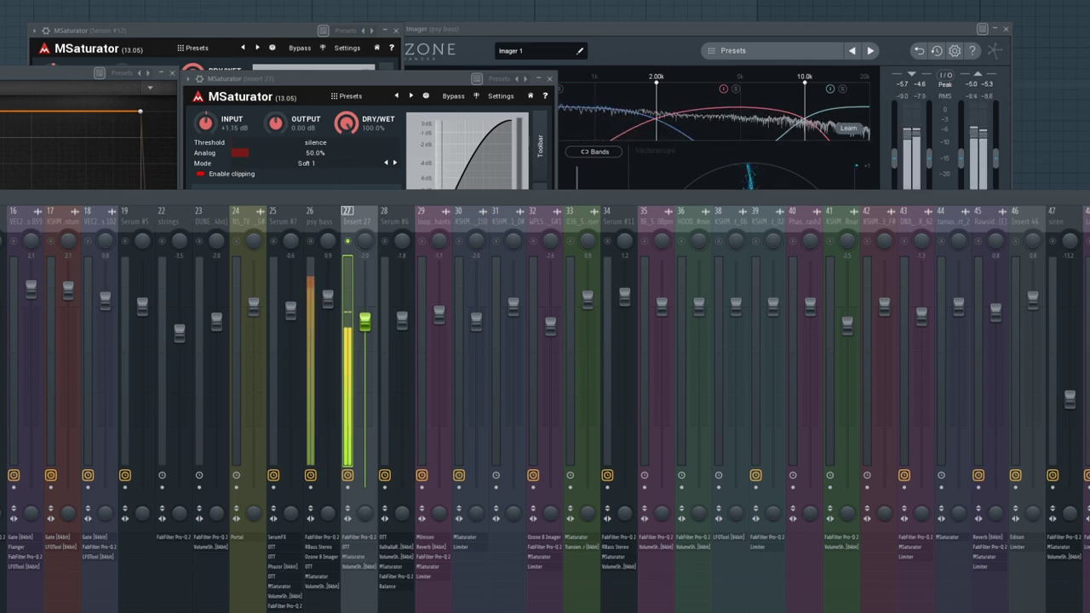
key("space")
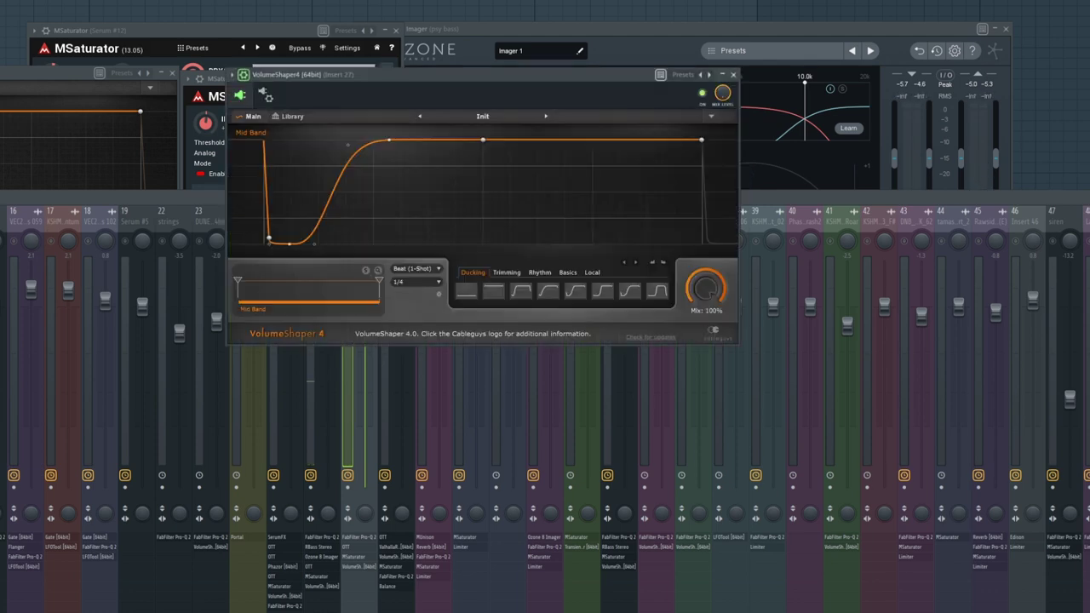
key("space")
key("space")
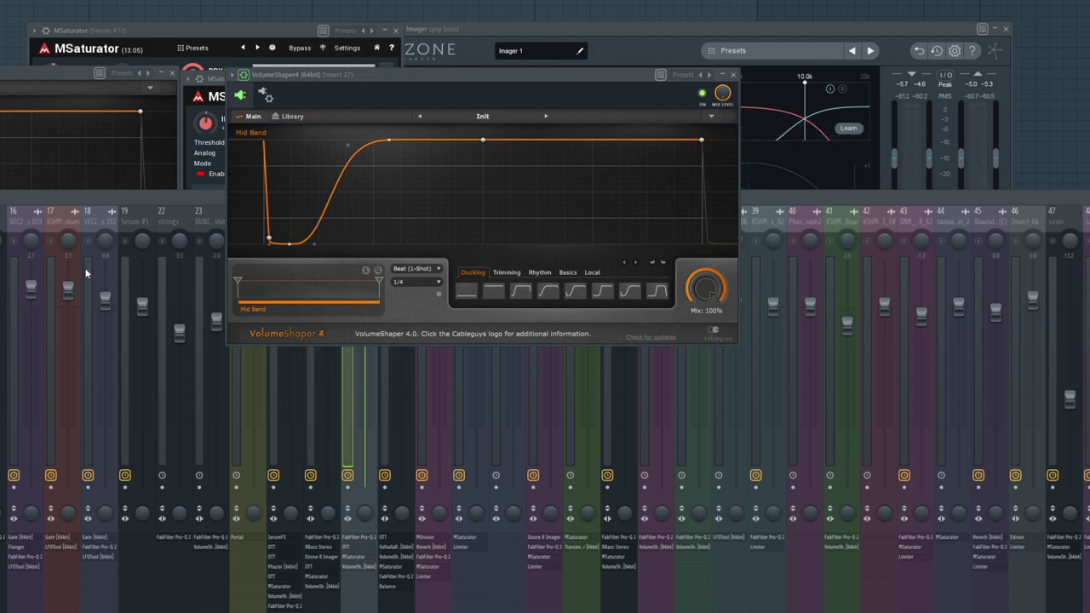
left_click(846, 310)
Play back the bass with the MSaturator window focused to audition it, then stop.
key("space")
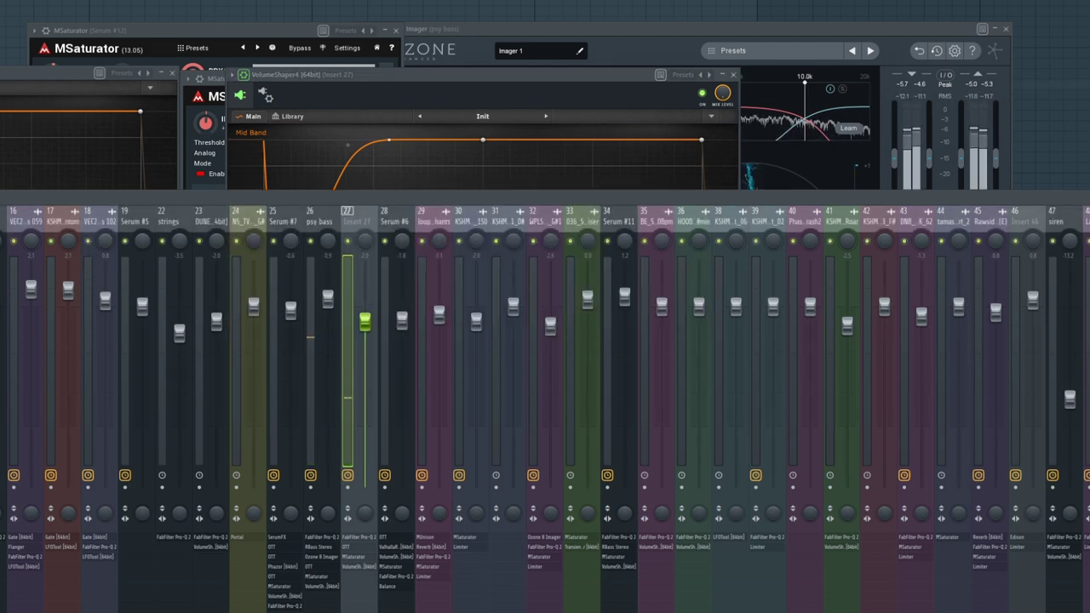
left_click(221, 109)
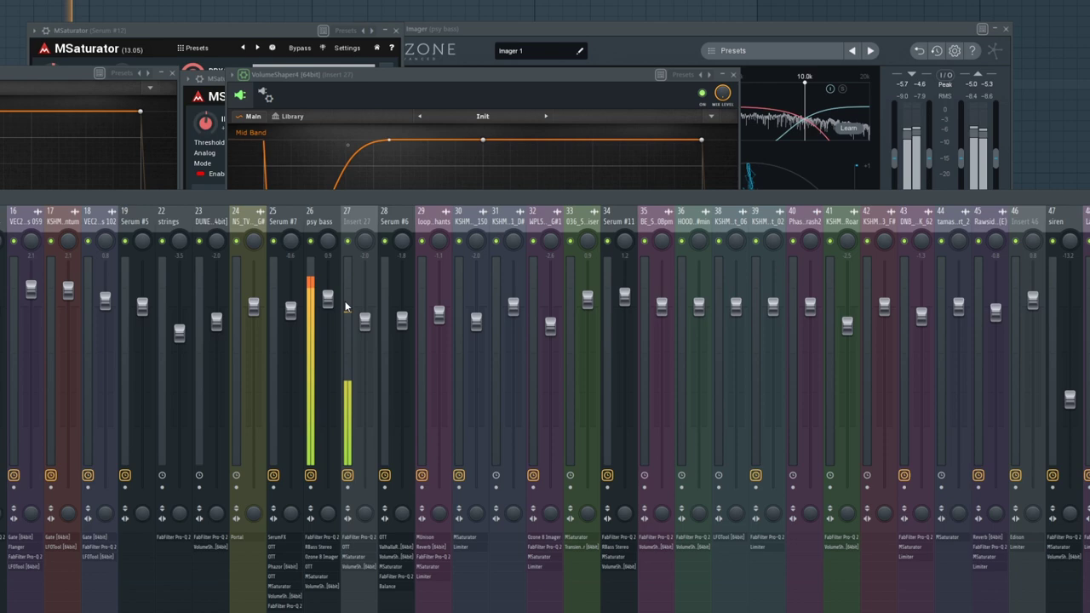
key("space")
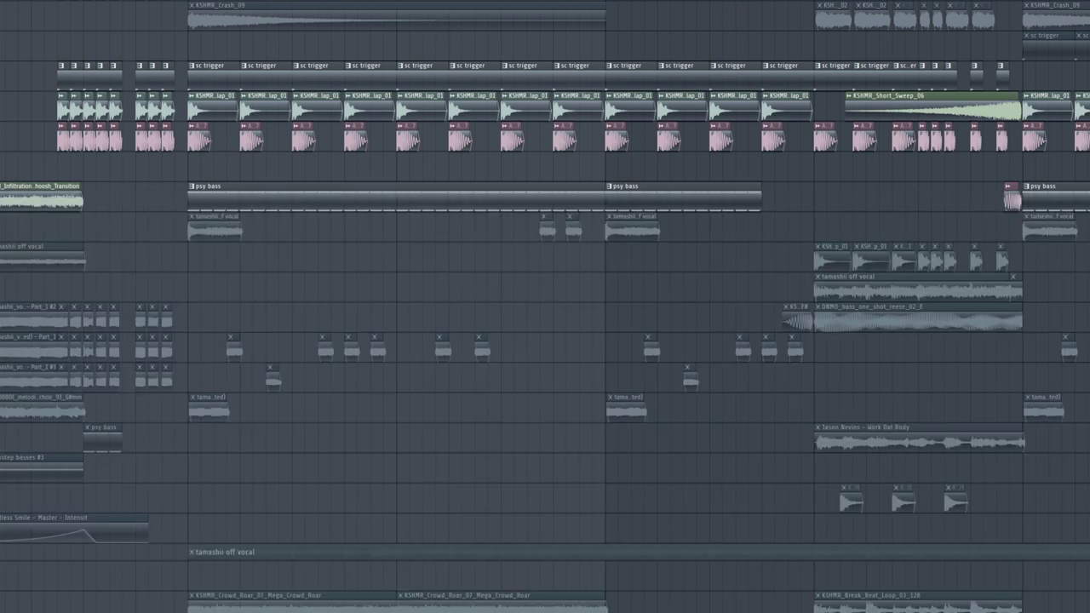
key("space")
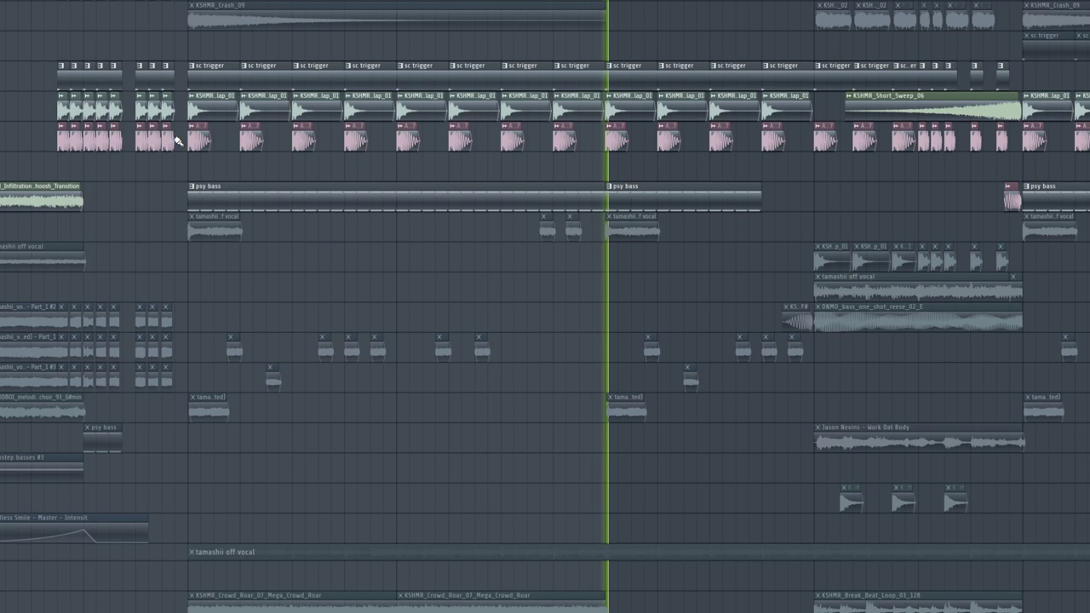
key("space")
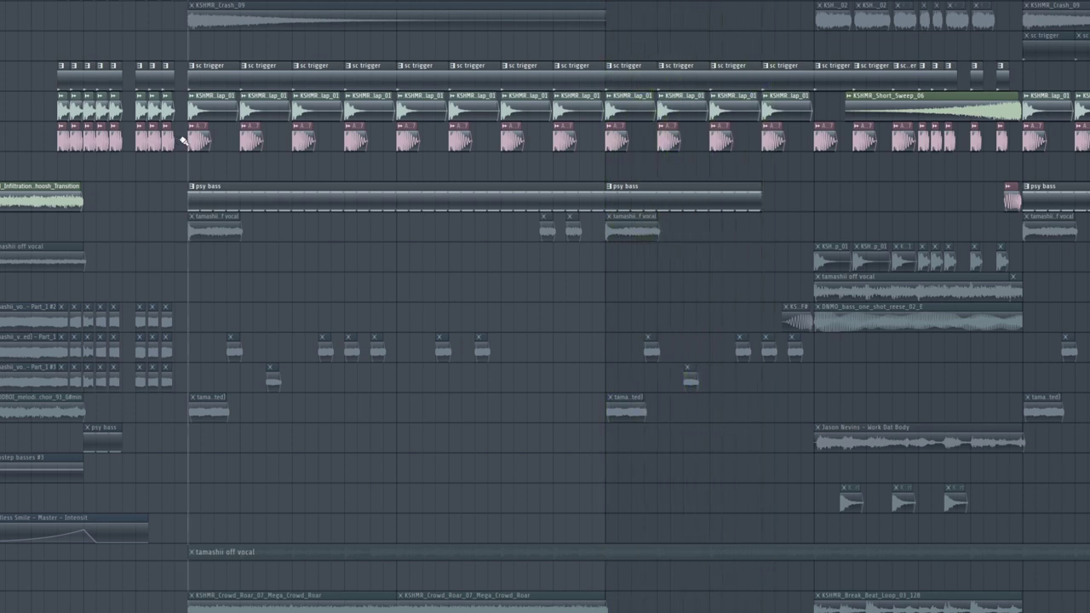